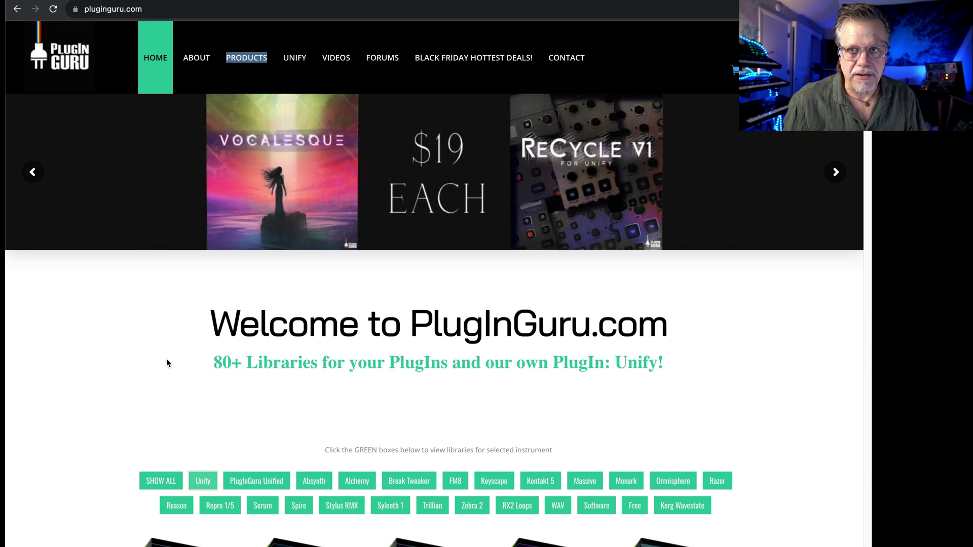
Advance the PlugInGuru.com banner three slides, then return to the free ReCycle Lite library slide
click(837, 172)
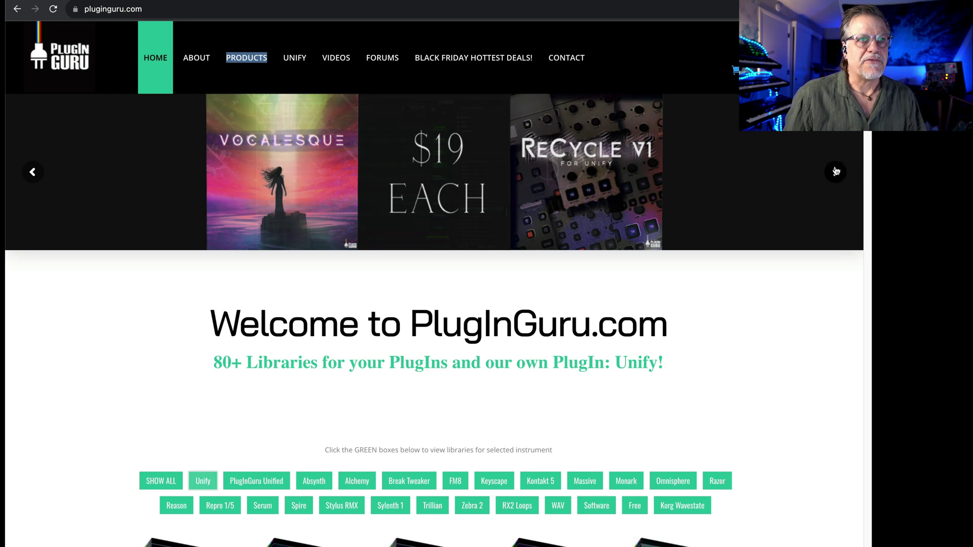
click(834, 173)
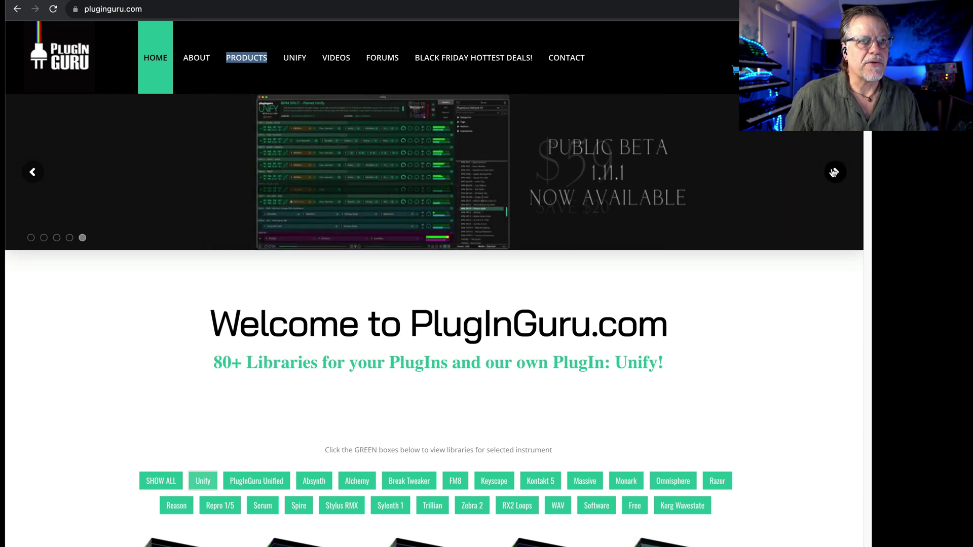
click(834, 172)
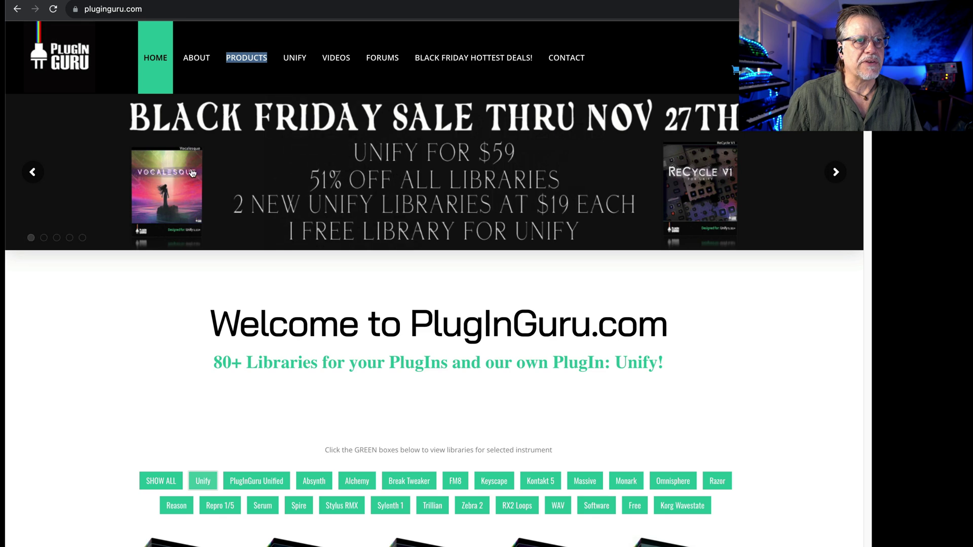
click(32, 173)
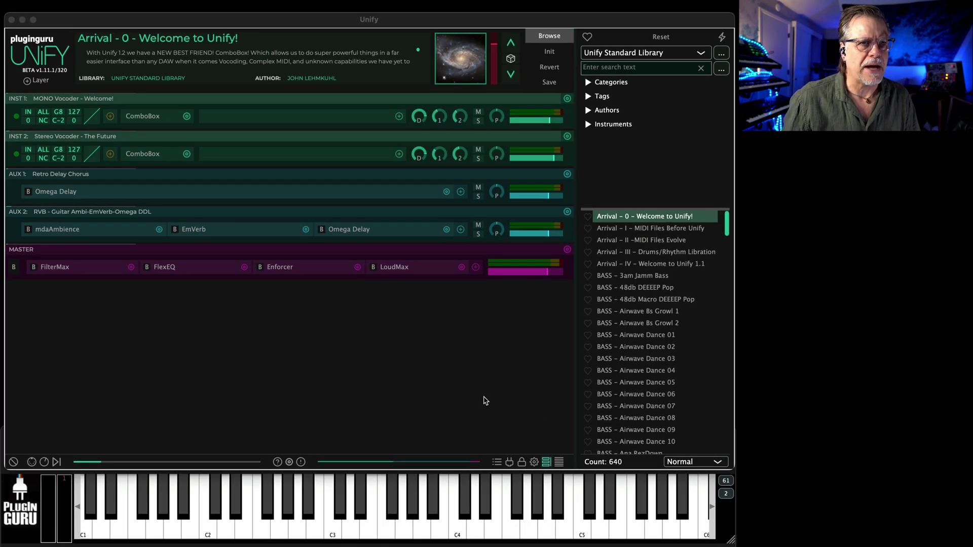
In Unify, scroll the Standard Library to the BPM SYNTH presets and load LFO Mountains Dancing
click(485, 401)
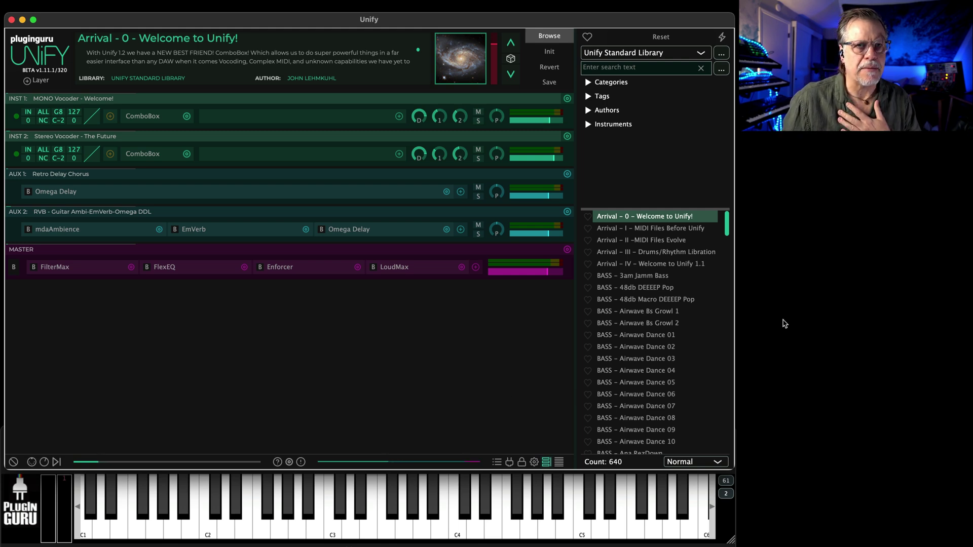
drag(726, 218, 724, 303)
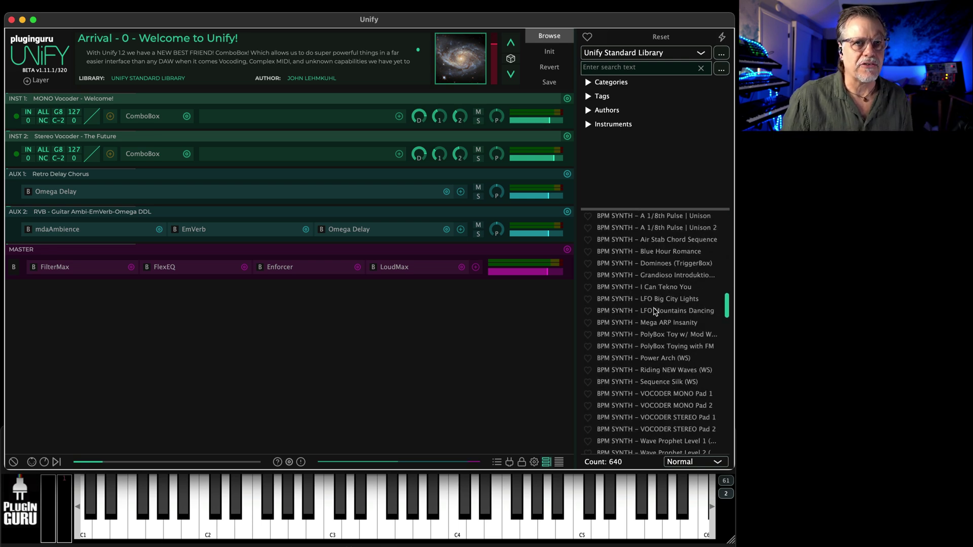
click(657, 310)
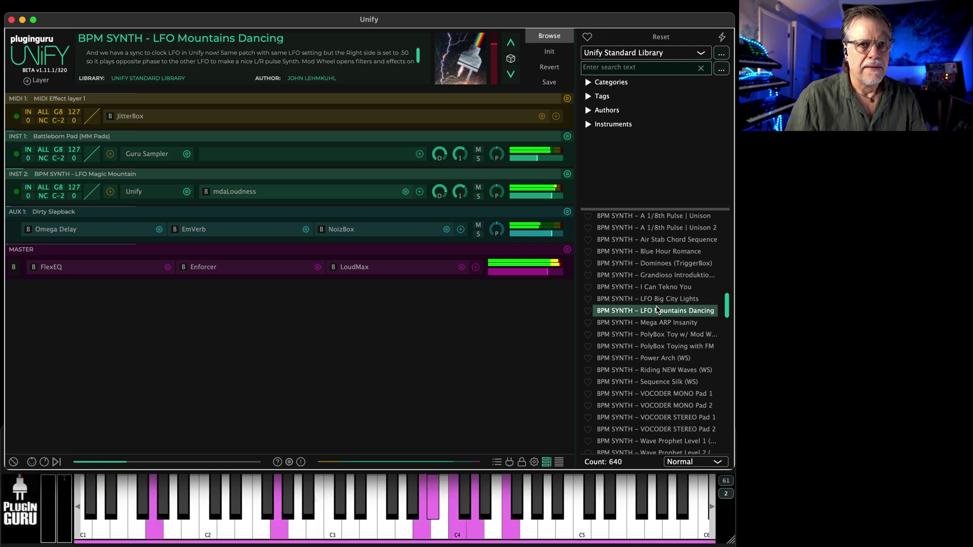
scroll(668, 417, down, 2)
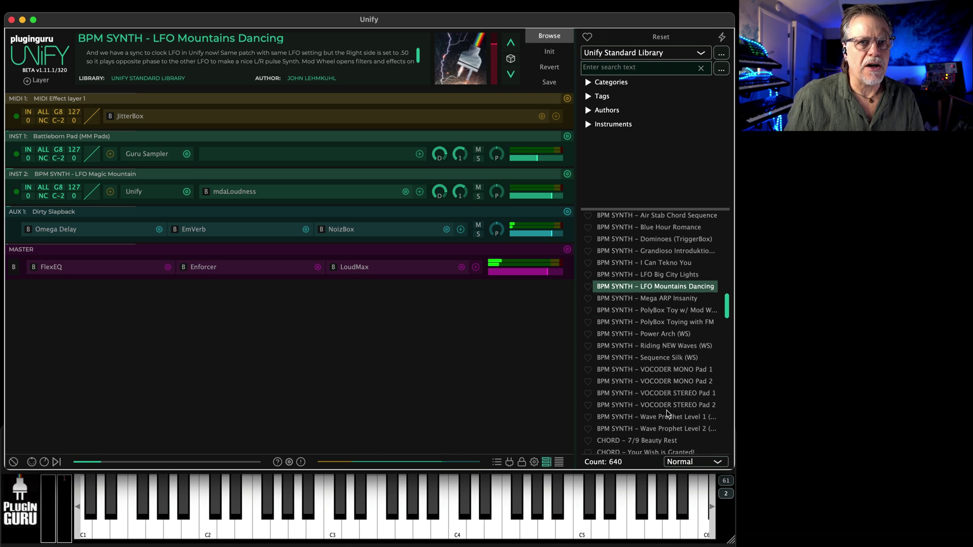
click(666, 405)
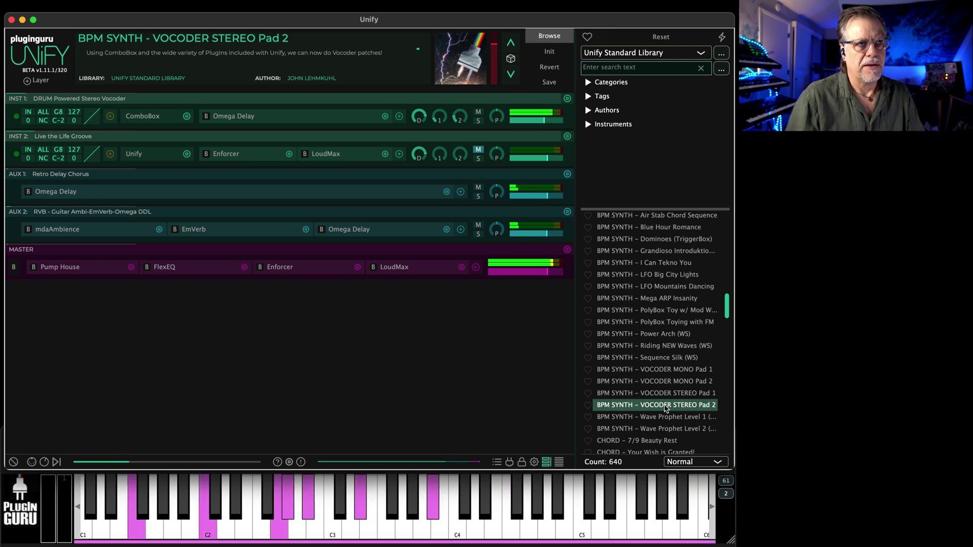
click(139, 116)
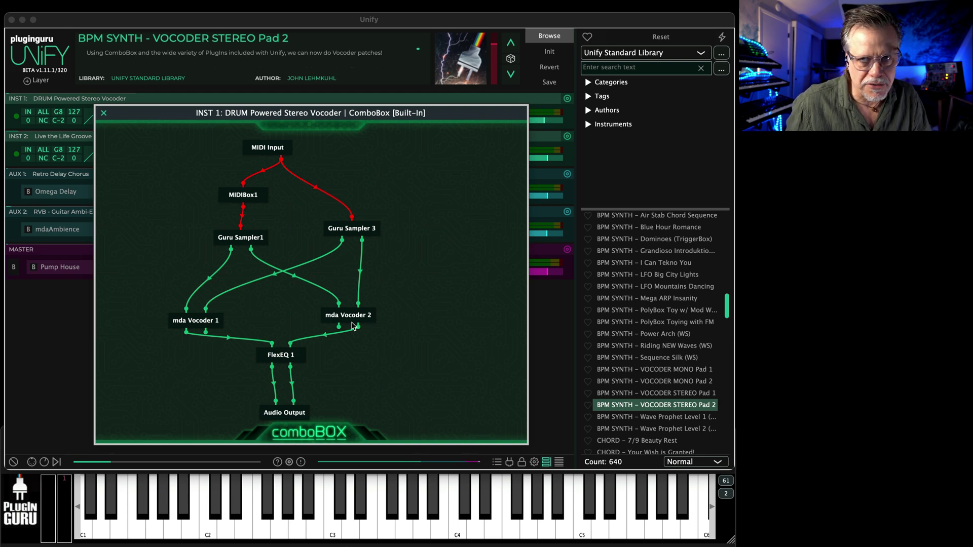
key(super+w)
Scroll to the LATCH SPLIT patches, load The Never Solution, then Ethereal Spirits
scroll(654, 395, down, 5)
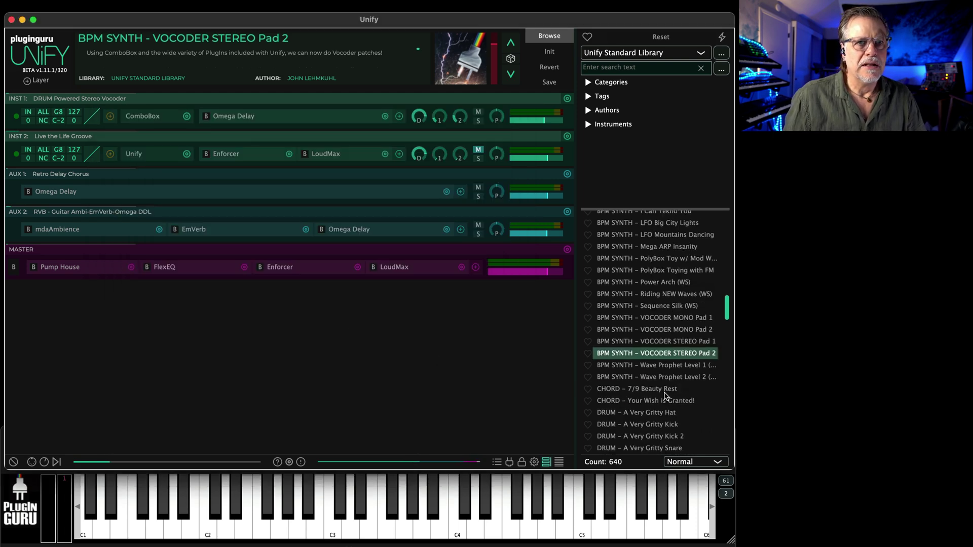
scroll(654, 392, down, 15)
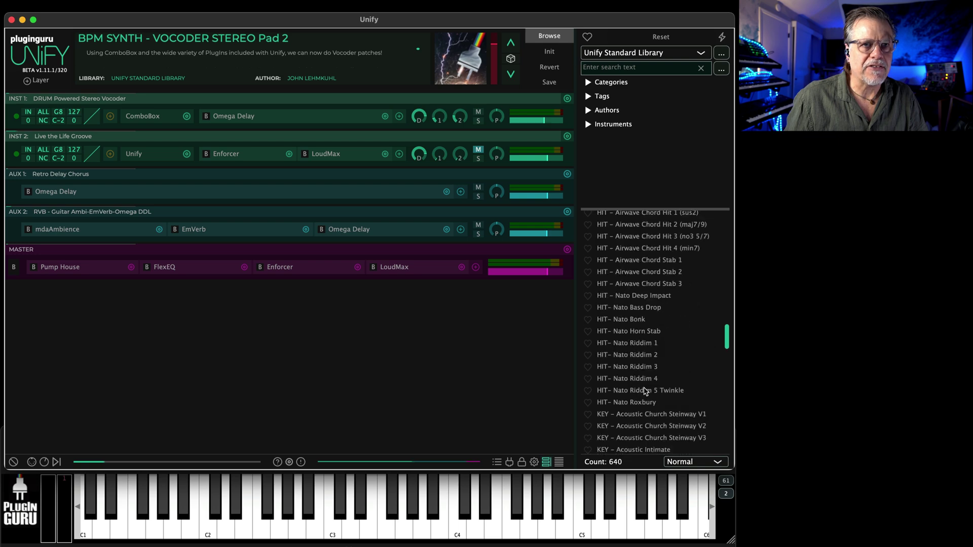
scroll(645, 395, down, 12)
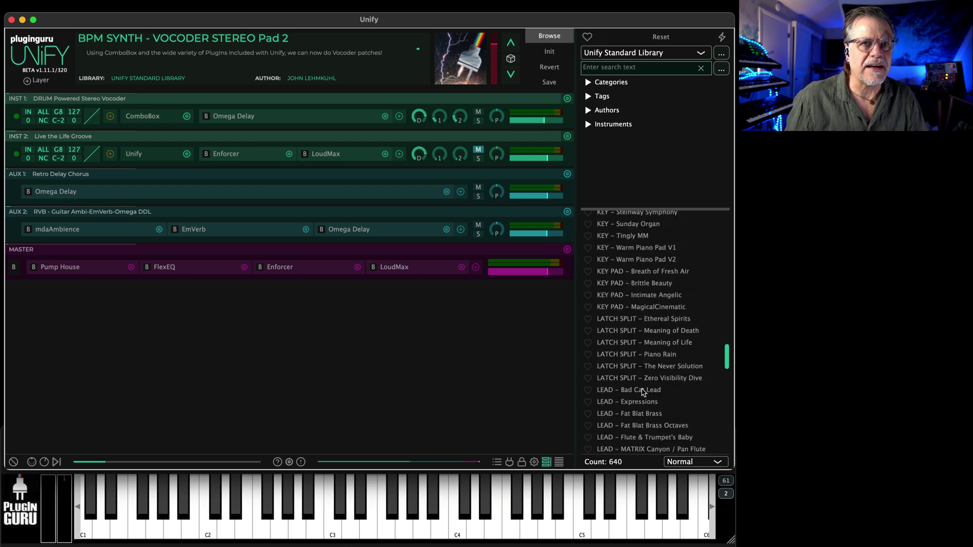
scroll(648, 403, down, 2)
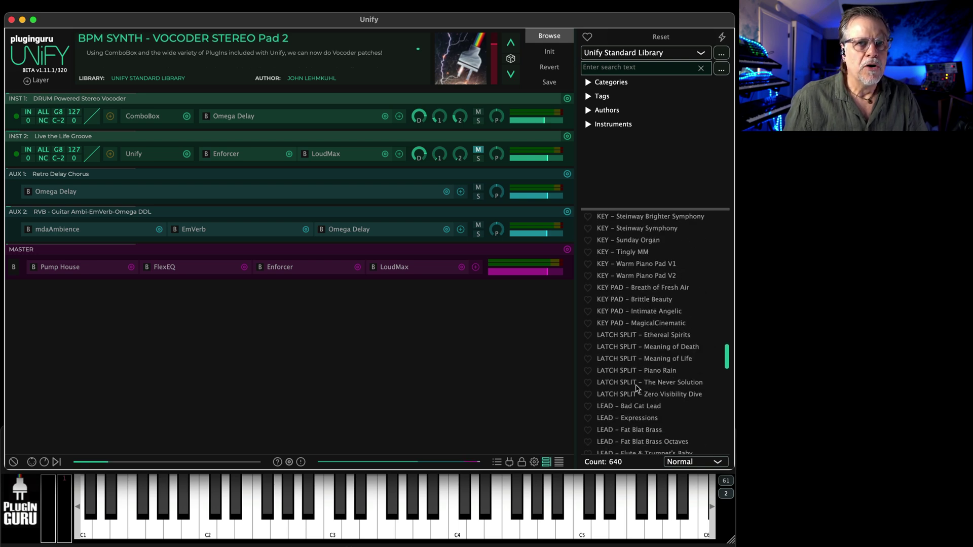
click(602, 387)
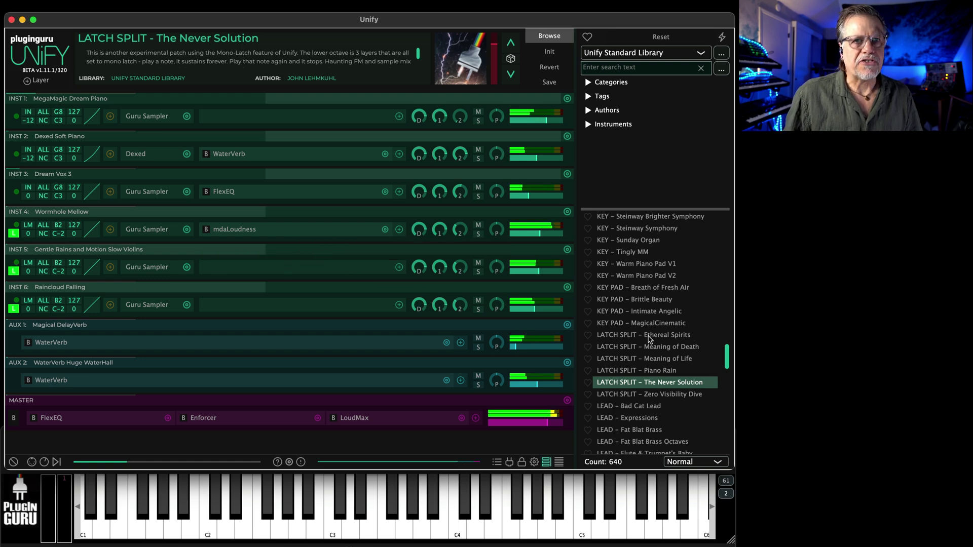
click(650, 338)
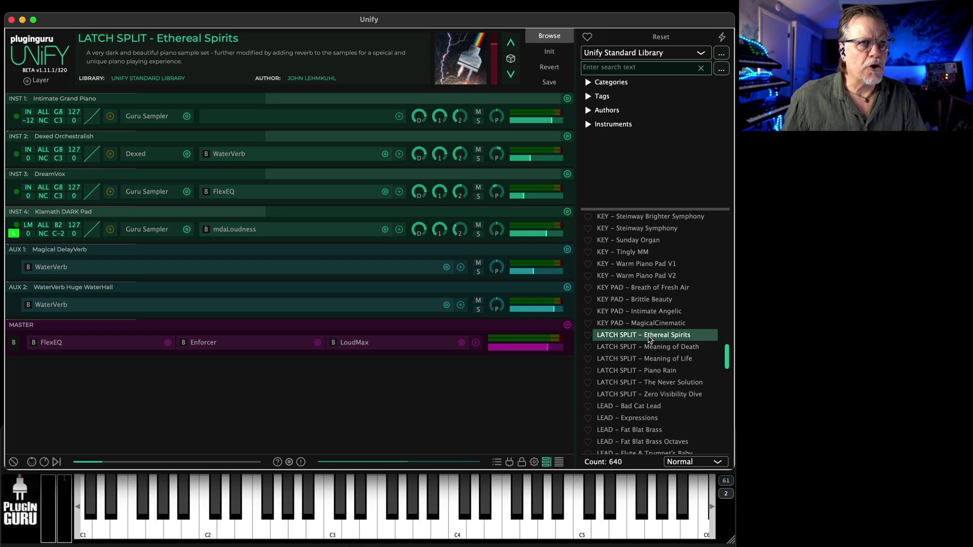
Switch back to PlugInGuru.com and browse down the Products page
key(super+Tab)
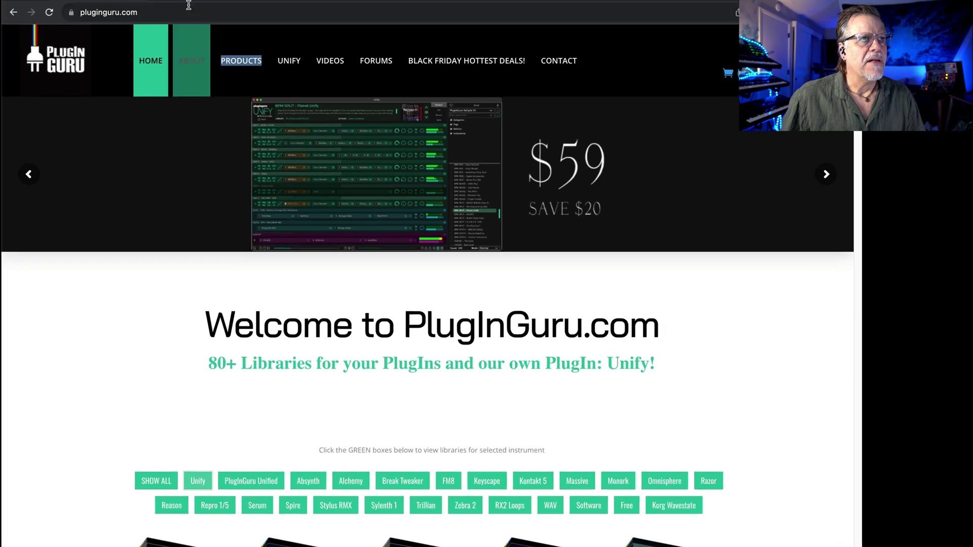
click(242, 60)
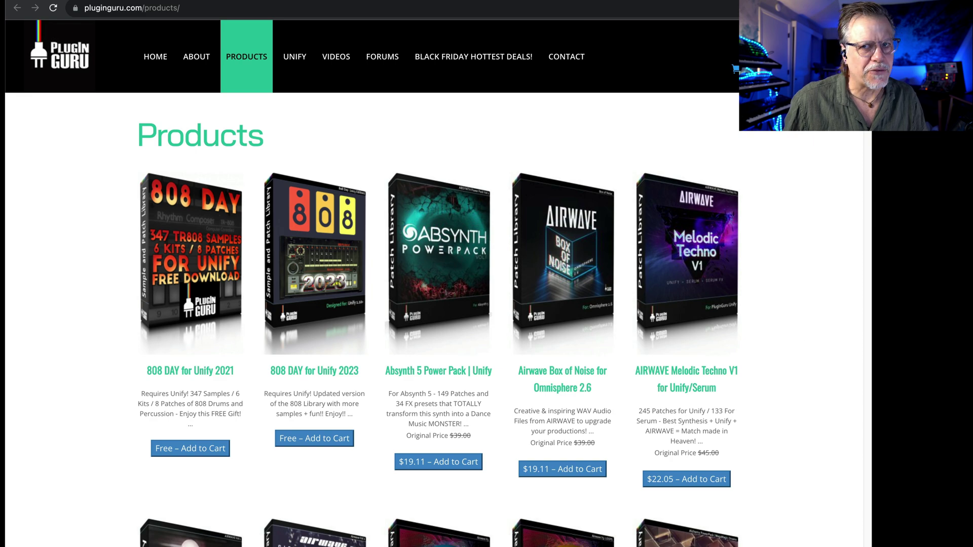
scroll(795, 338, down, 10)
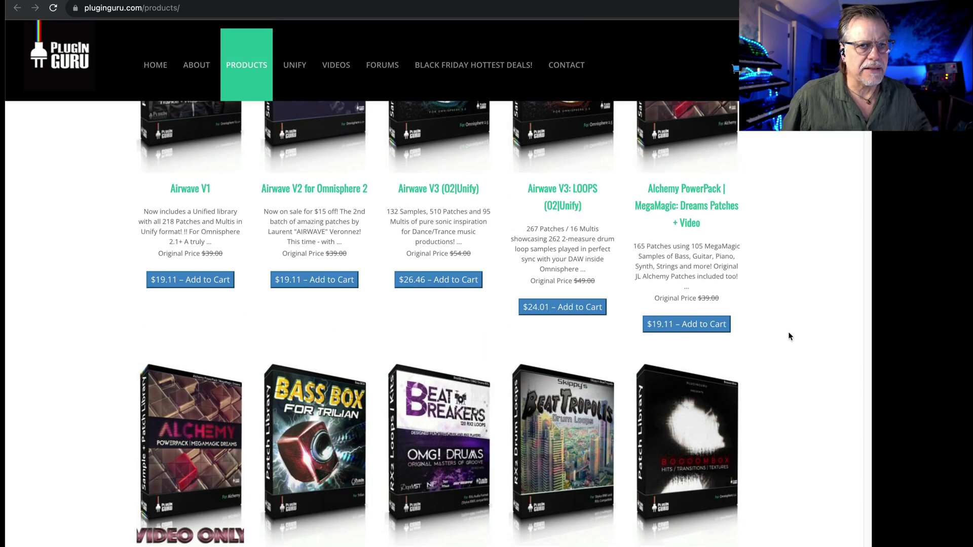
scroll(780, 337, down, 10)
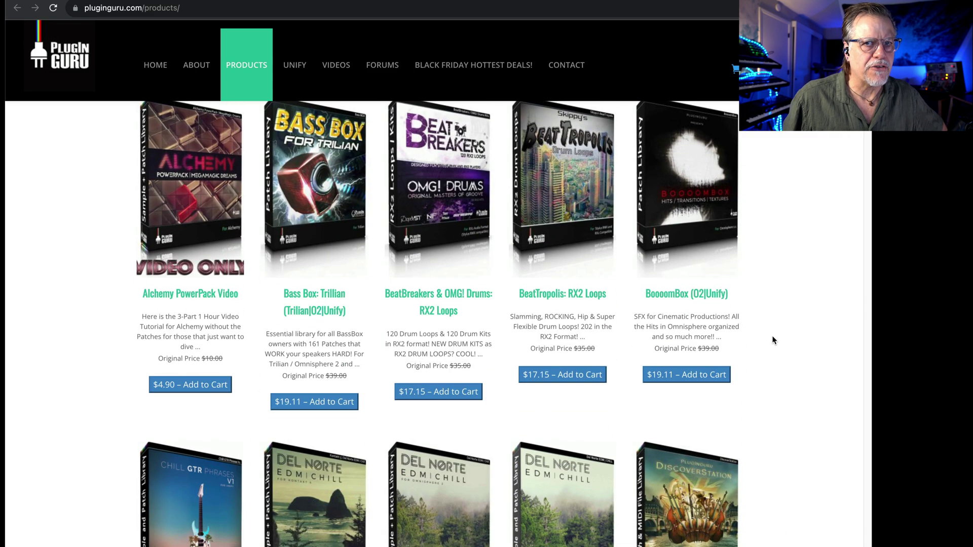
scroll(774, 338, down, 10)
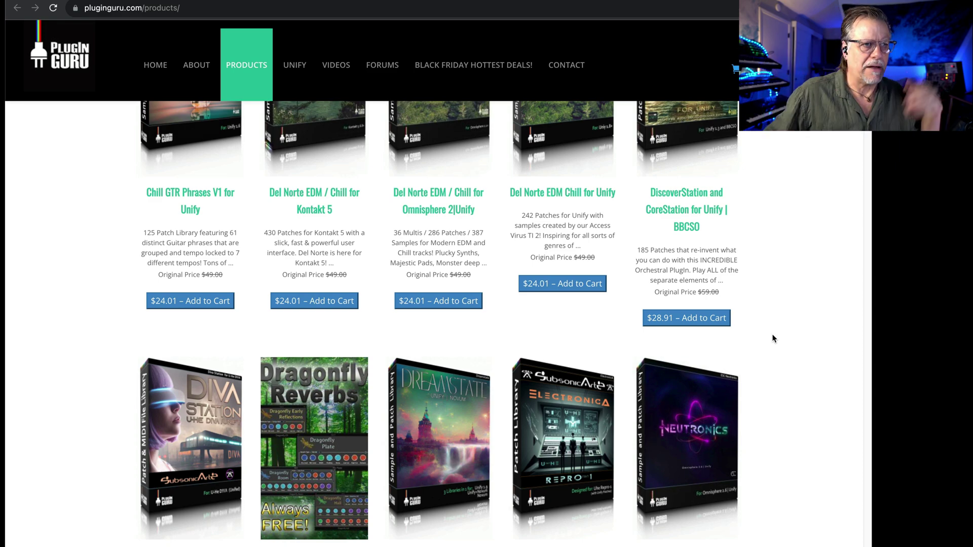
scroll(785, 363, down, 5)
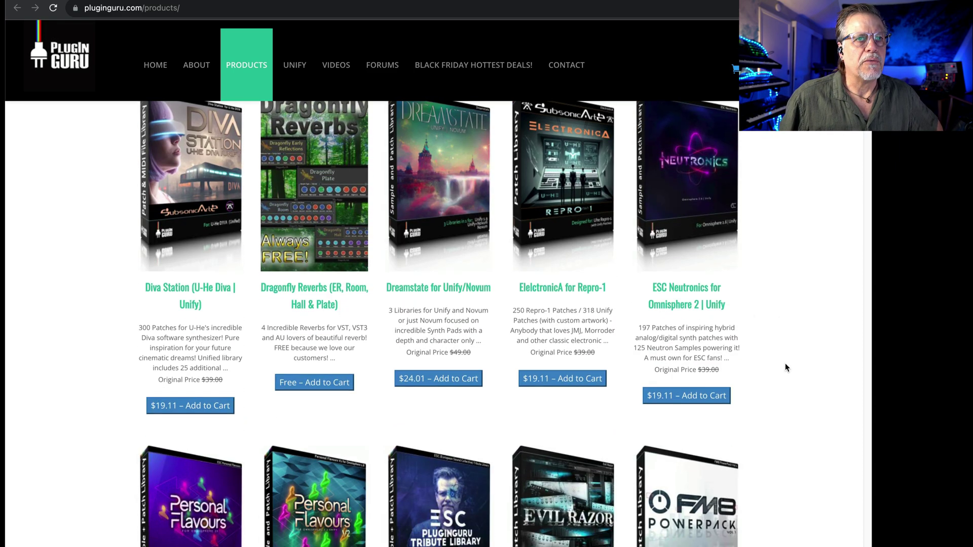
Scroll further through the MegaMagic libraries, then back up to the catalogue's start
scroll(785, 363, up, 2)
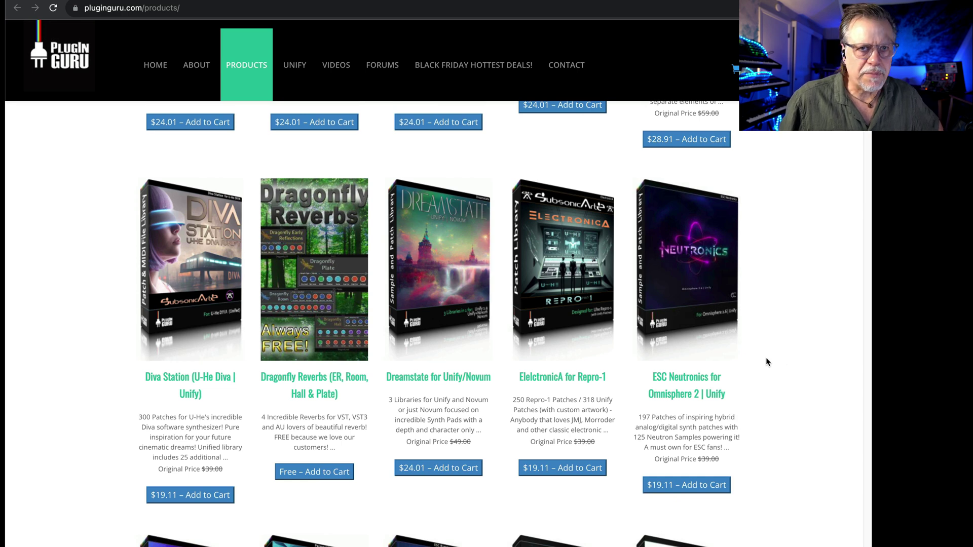
scroll(785, 355, down, 2)
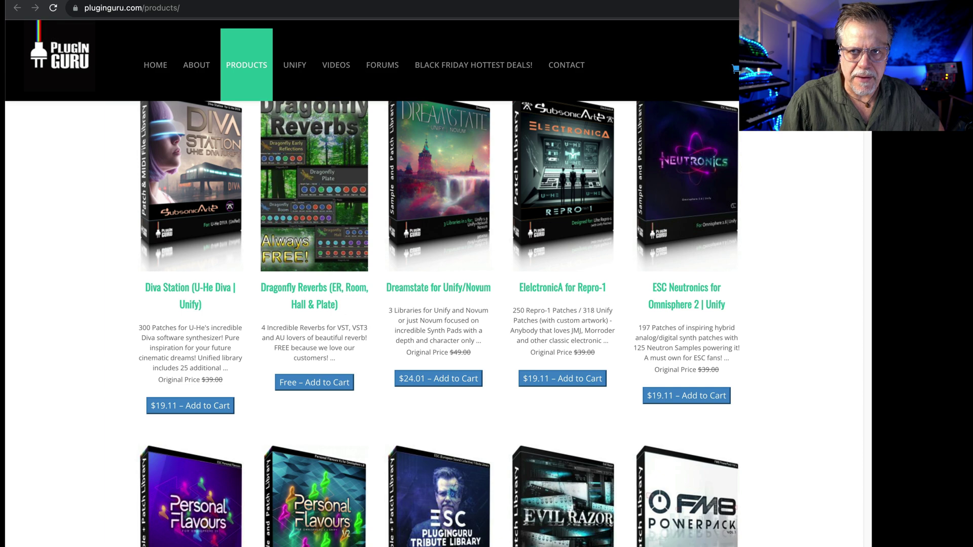
scroll(770, 352, down, 6)
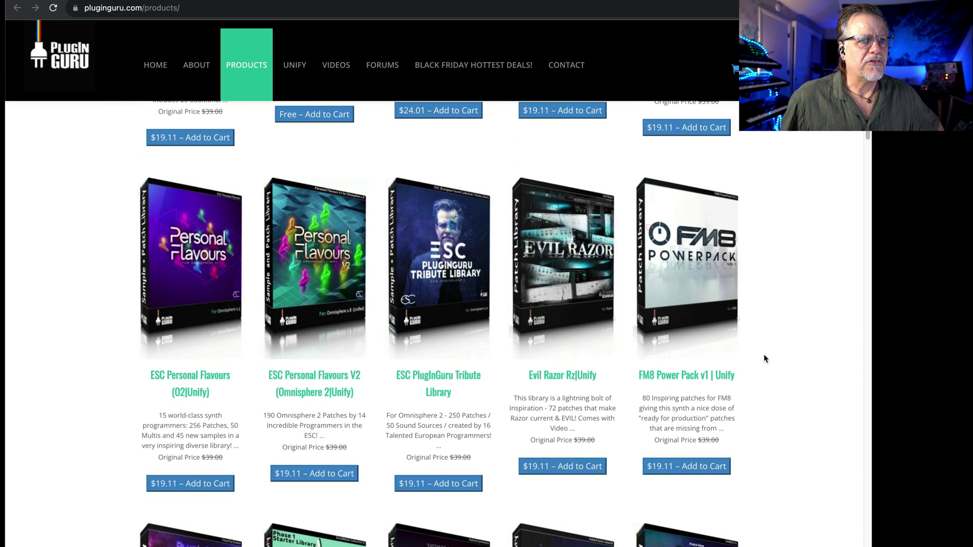
scroll(764, 355, down, 7)
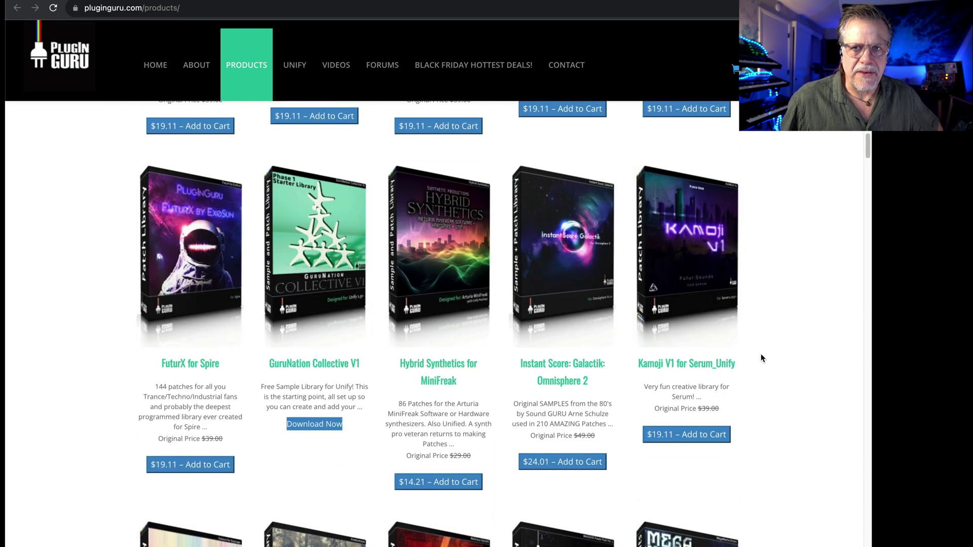
scroll(760, 358, down, 7)
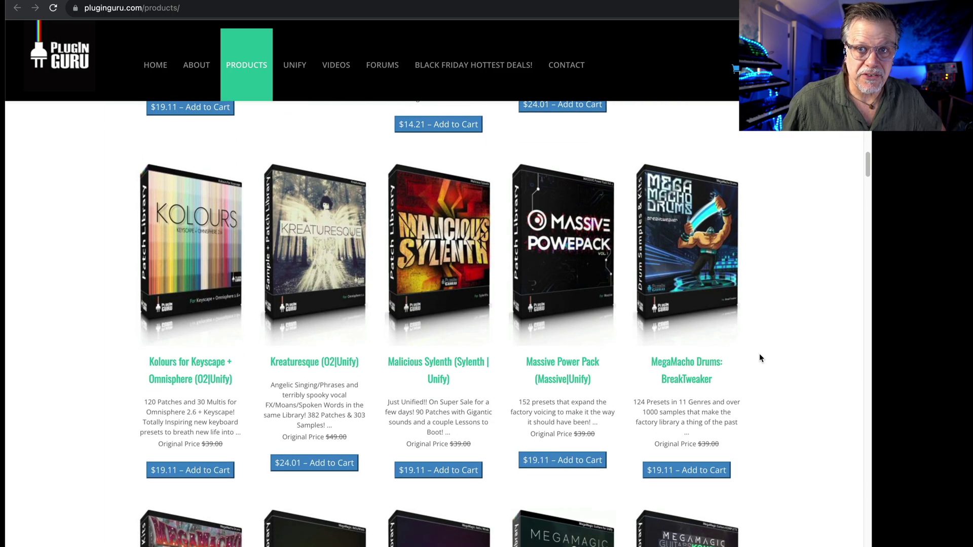
scroll(759, 357, down, 16)
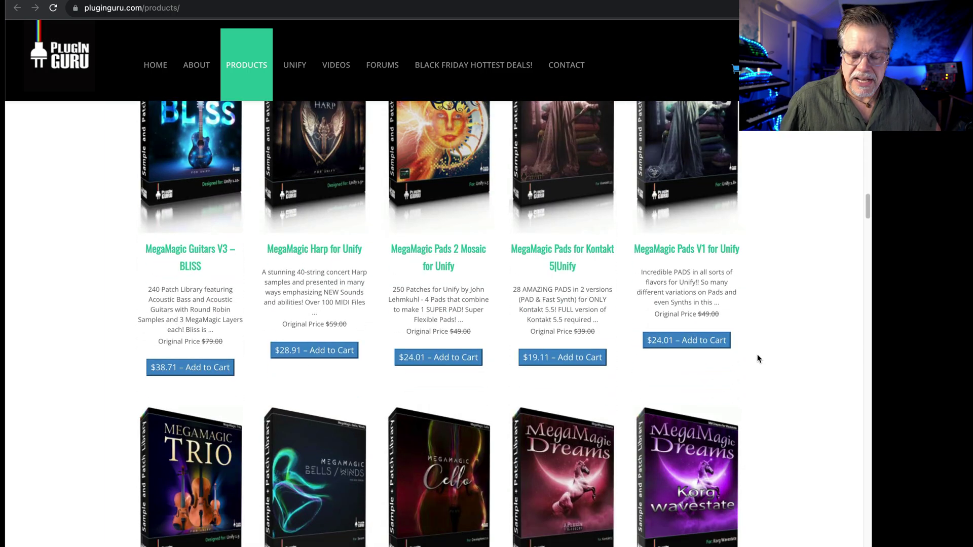
scroll(758, 355, down, 8)
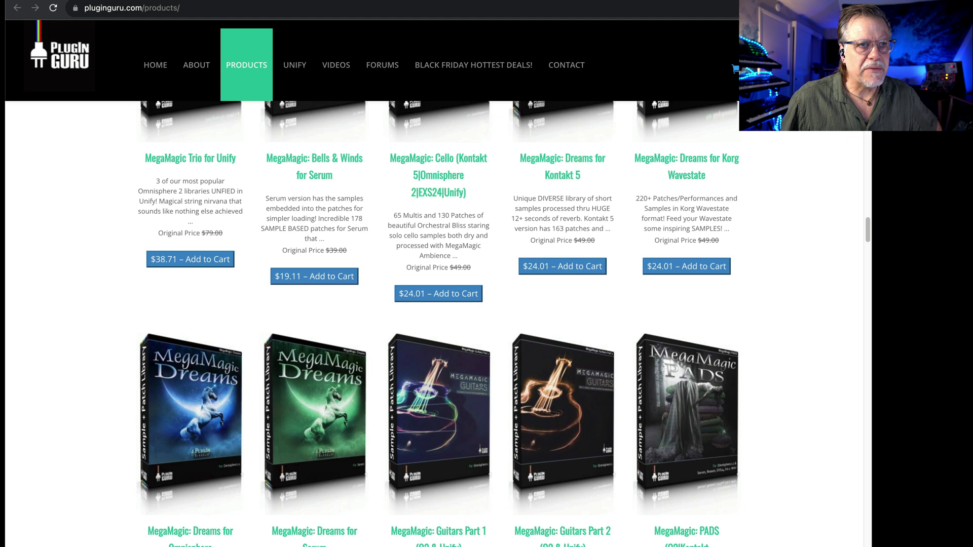
scroll(759, 359, down, 4)
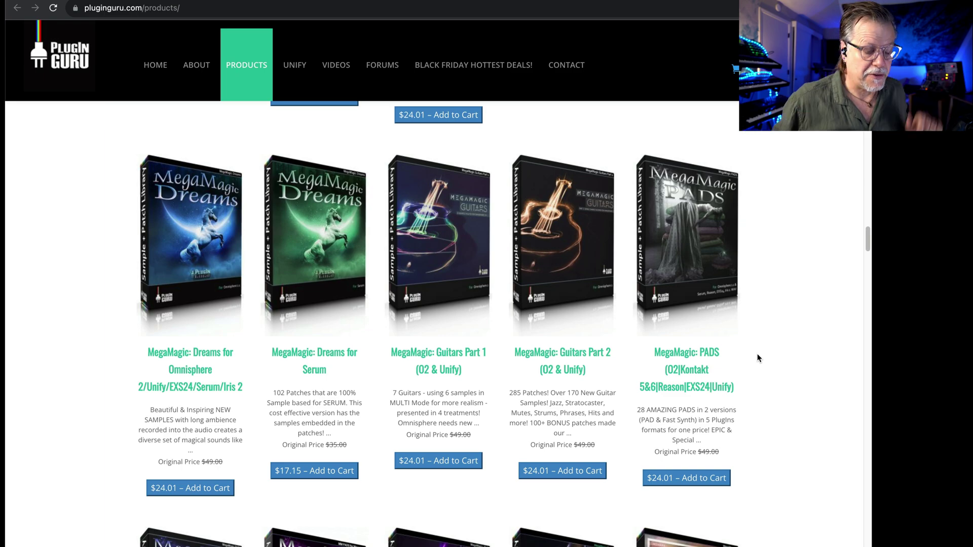
scroll(403, 304, up, 20)
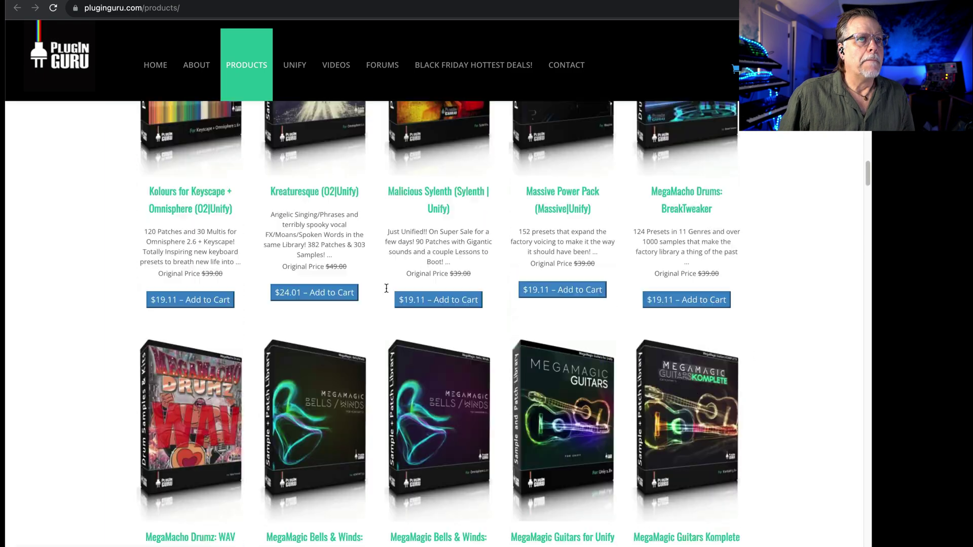
scroll(410, 330, up, 10)
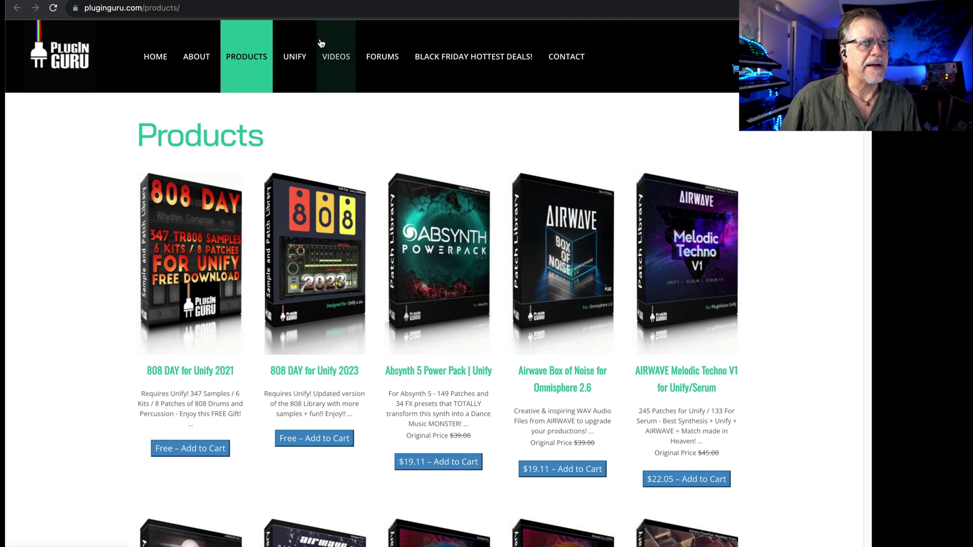
Open the 808 DAY for Unify 2021 product page, then the 808 DAY for Unify 2023 page
click(191, 263)
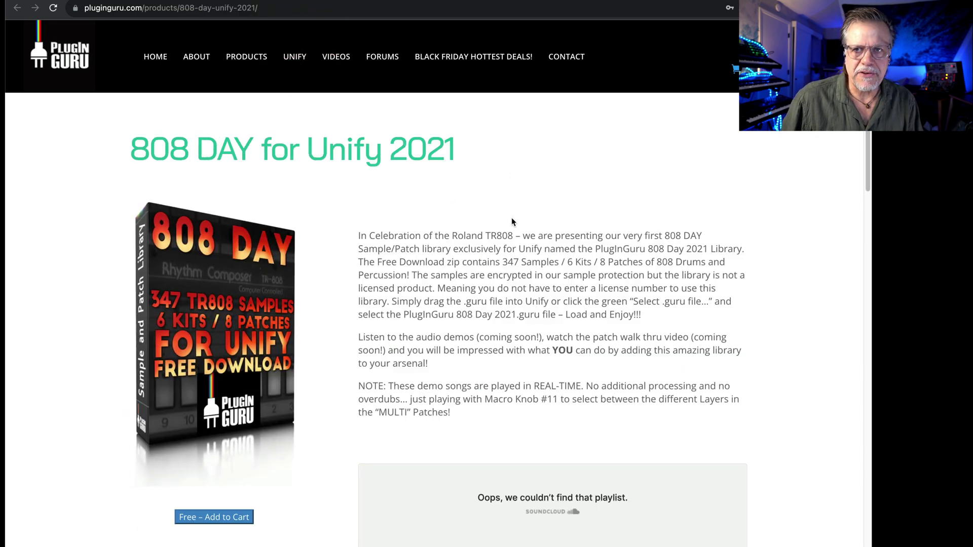
click(479, 97)
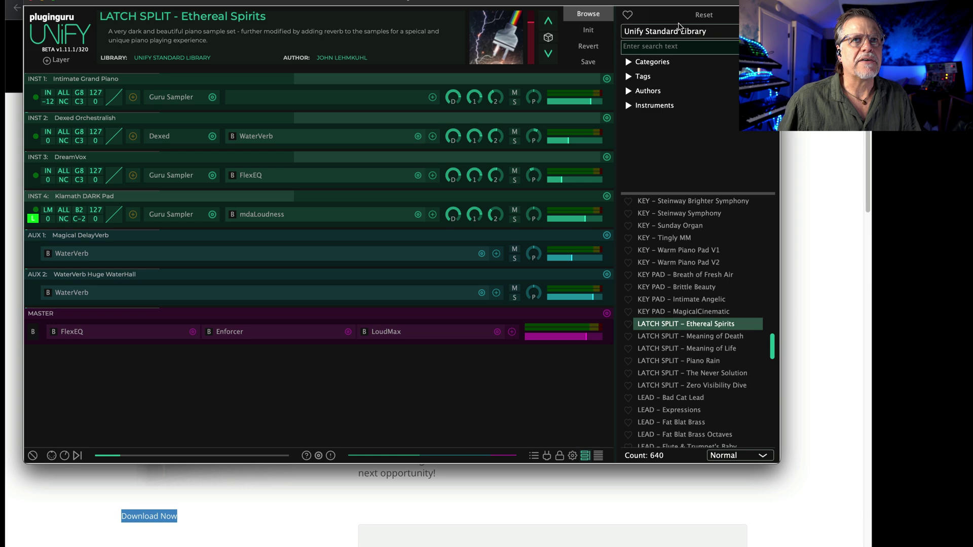
Pick PlugInGuru GuruNation Collective V1 (465 patches) from Unify's library dropdown
click(682, 28)
scroll(682, 30, up, 10)
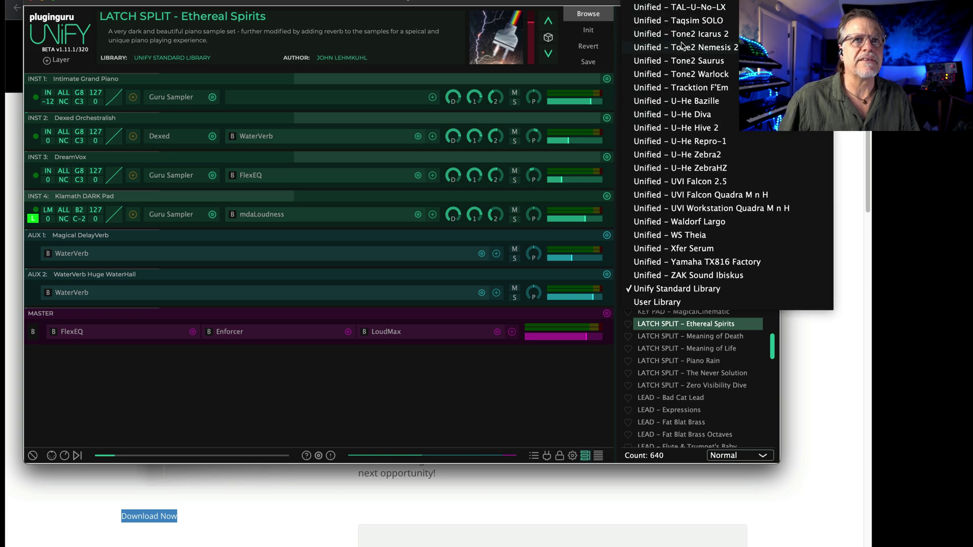
scroll(683, 47, up, 10)
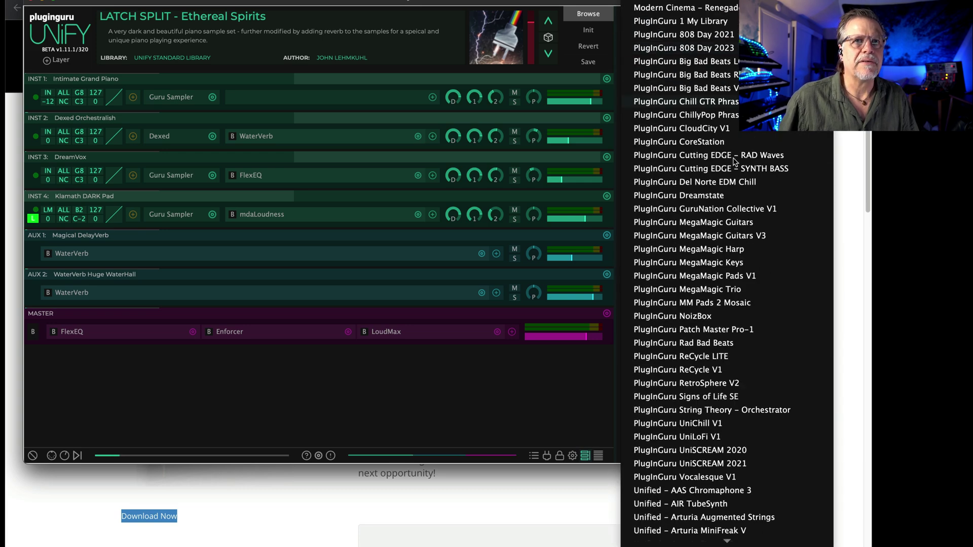
click(704, 209)
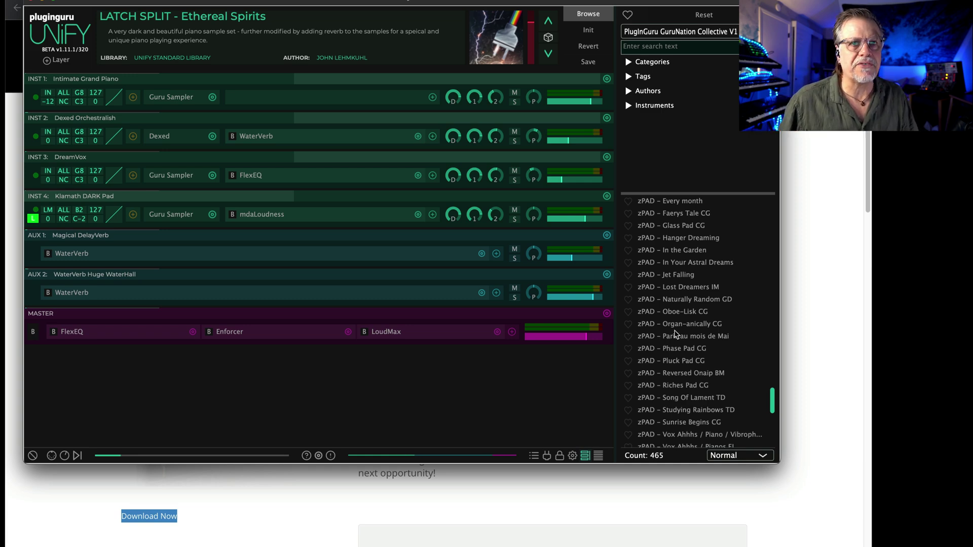
Audition the Eowave Swarm Wobbling TD, Nuthatch MR and Astral Dreams IM patches
scroll(675, 334, up, 15)
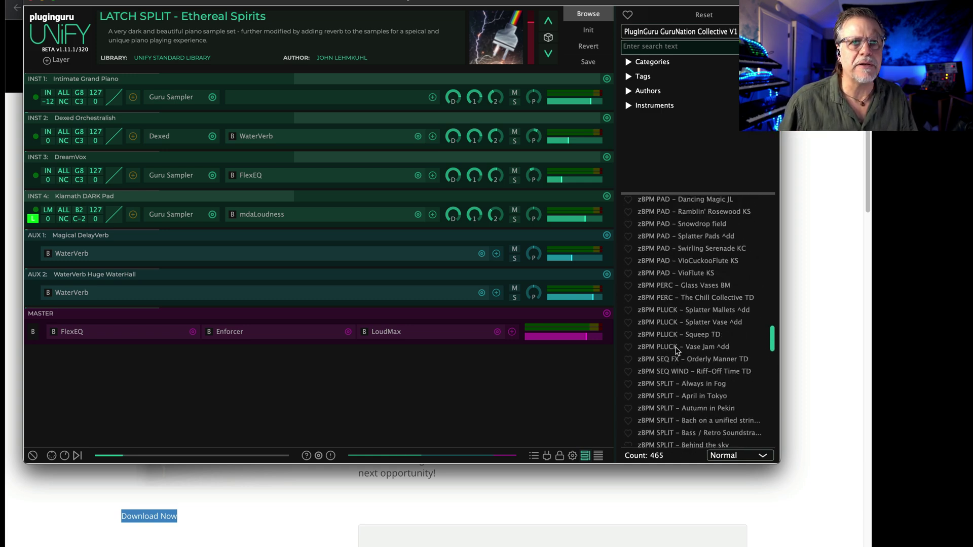
scroll(676, 350, up, 20)
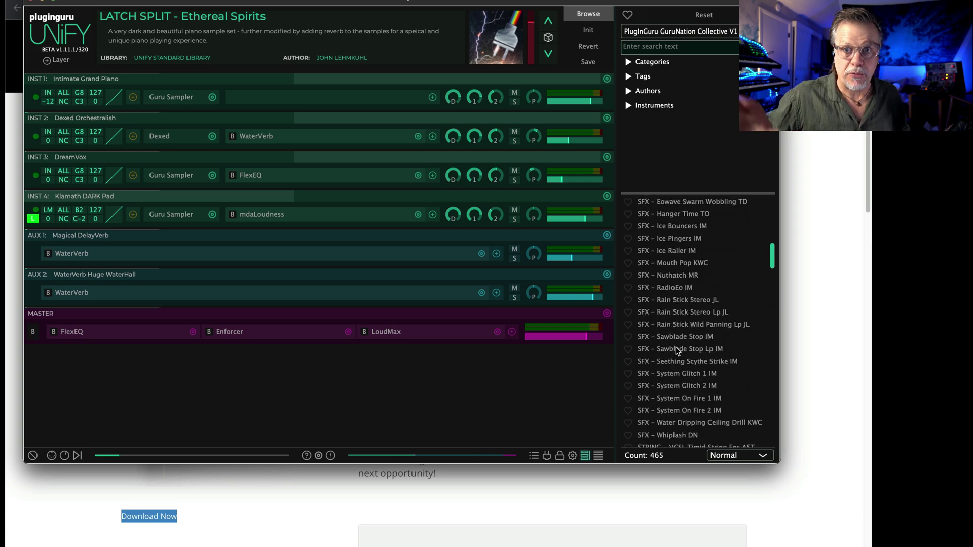
scroll(690, 284, up, 1)
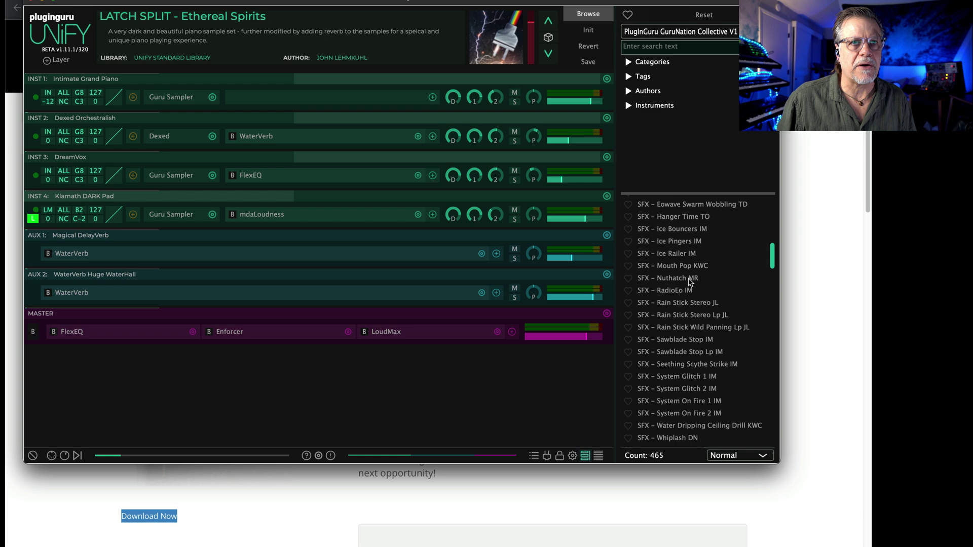
scroll(690, 283, up, 5)
scroll(689, 299, down, 5)
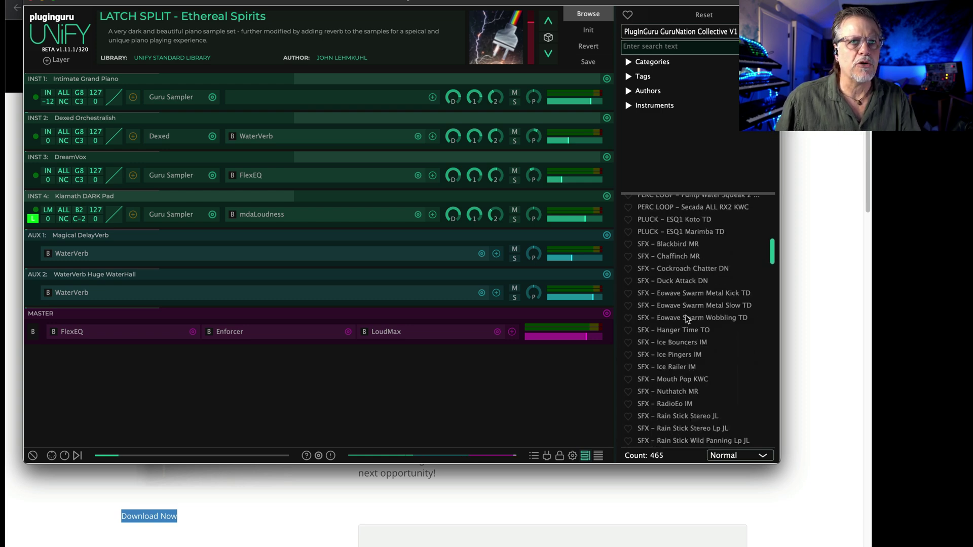
click(687, 318)
click(687, 391)
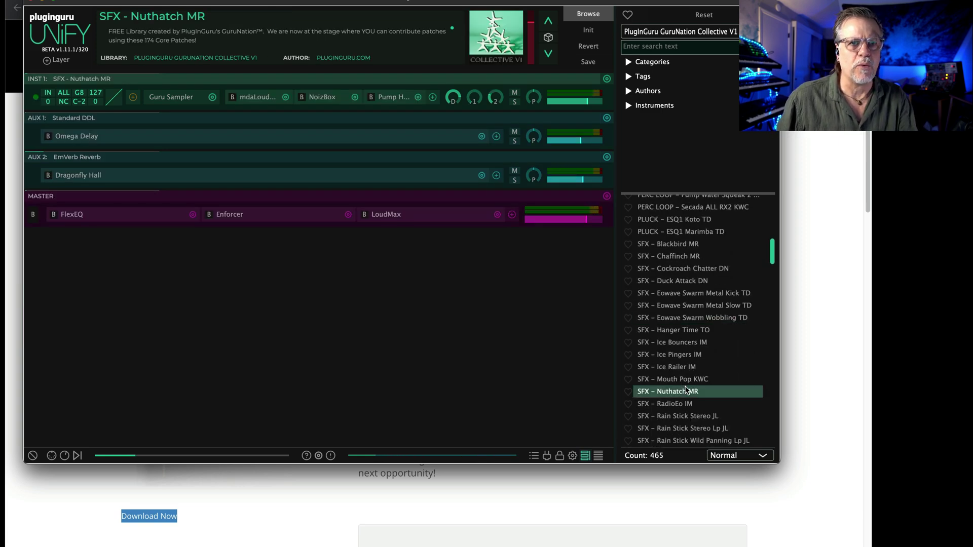
scroll(701, 365, up, 10)
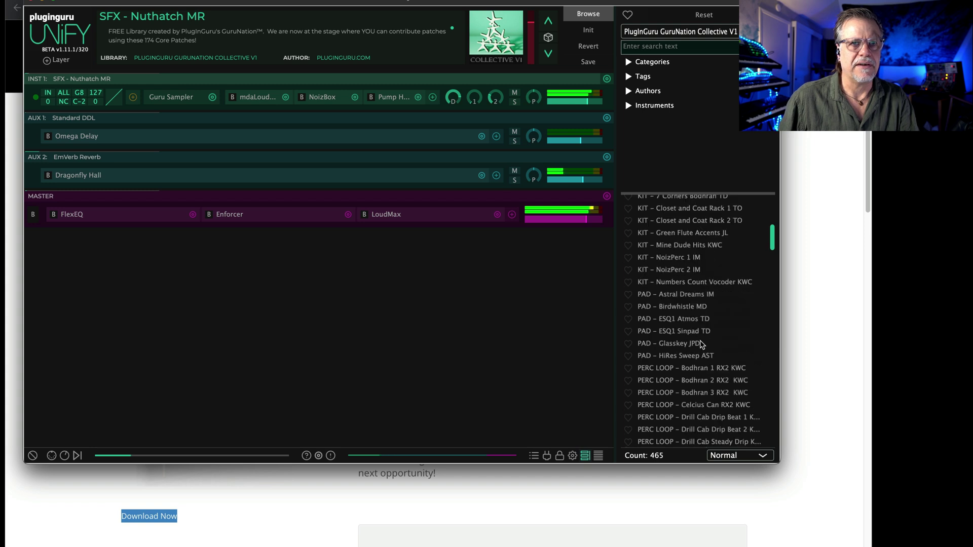
click(683, 294)
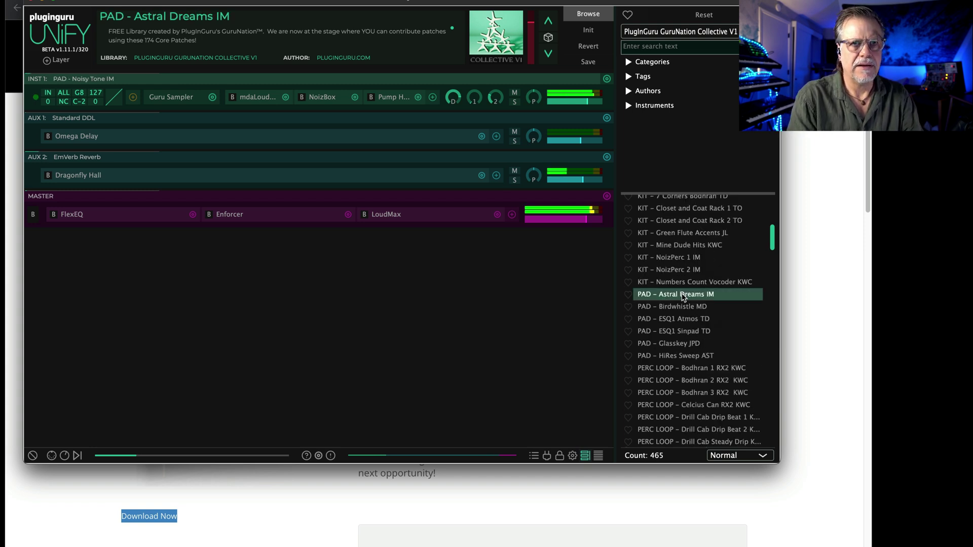
Try Green Flute Accents JL and VCSL Soft Piano AST, then load KEY - VCSL Flemish Harpsichord
scroll(684, 297, up, 2)
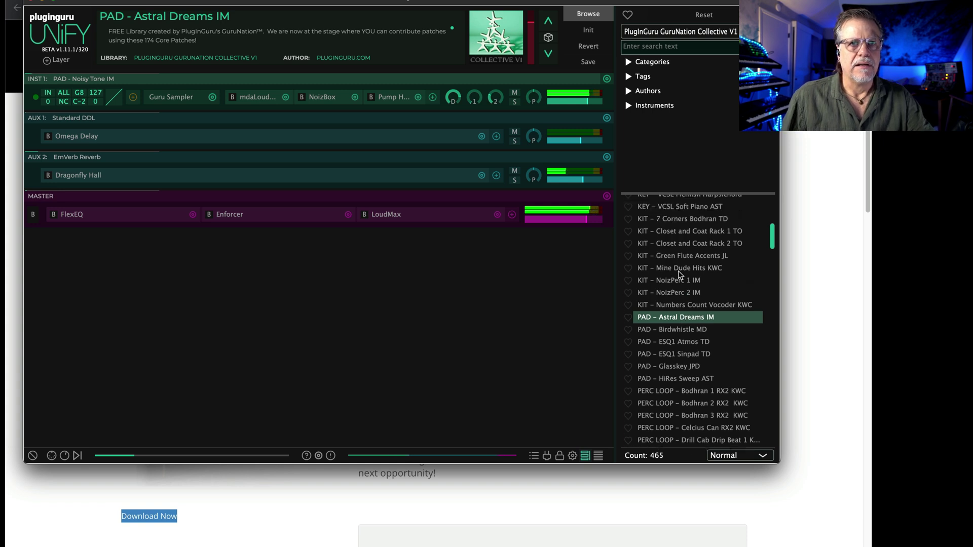
click(681, 261)
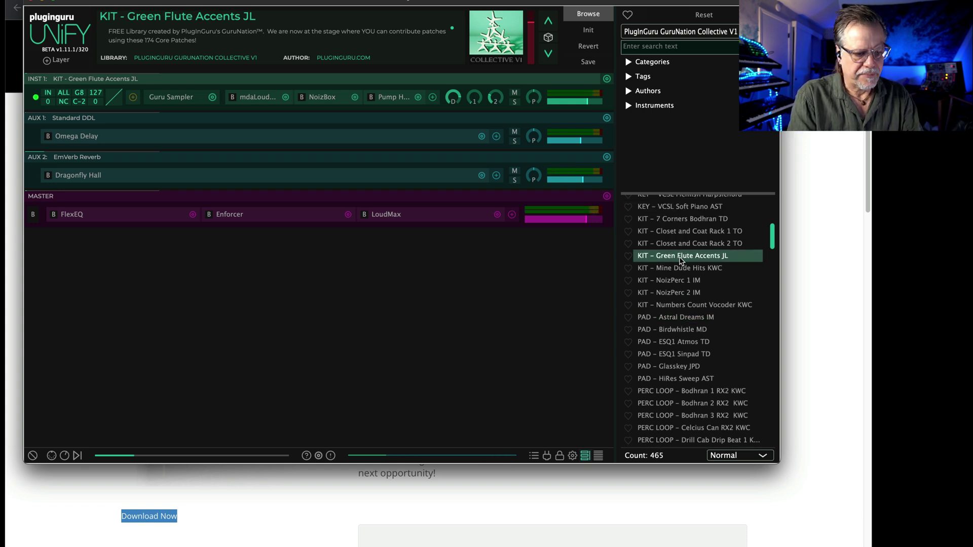
scroll(704, 254, up, 5)
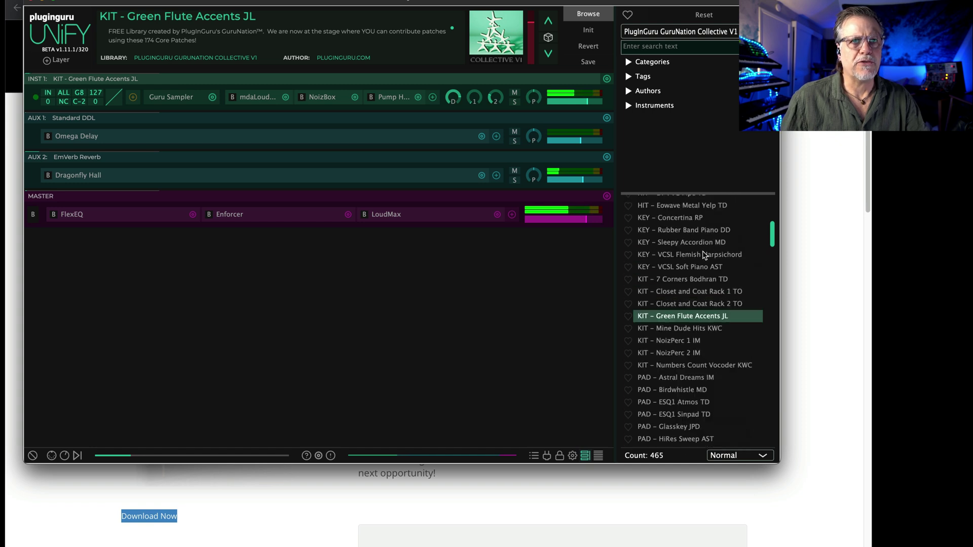
scroll(704, 255, up, 2)
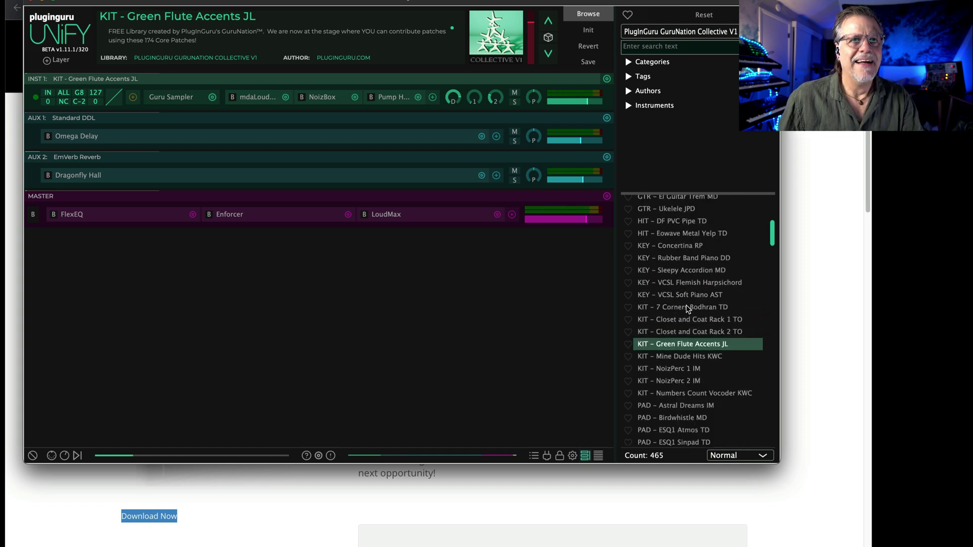
click(685, 298)
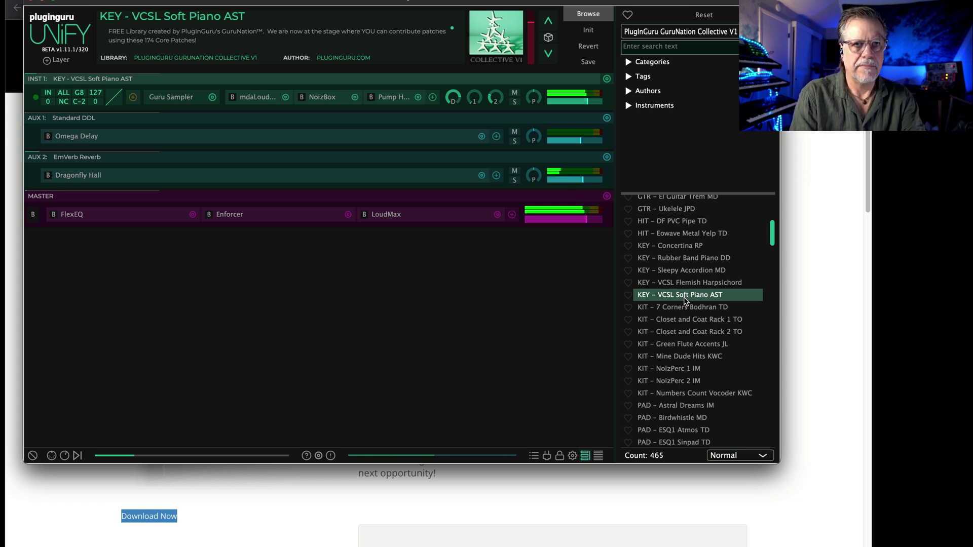
click(687, 284)
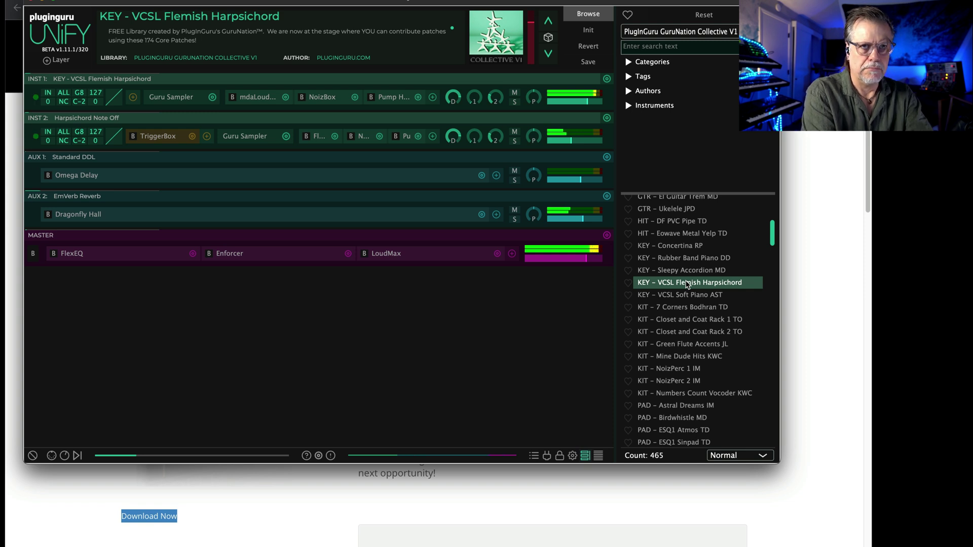
Bring the GuruNation Collective V1 web page back to the front
scroll(710, 304, up, 5)
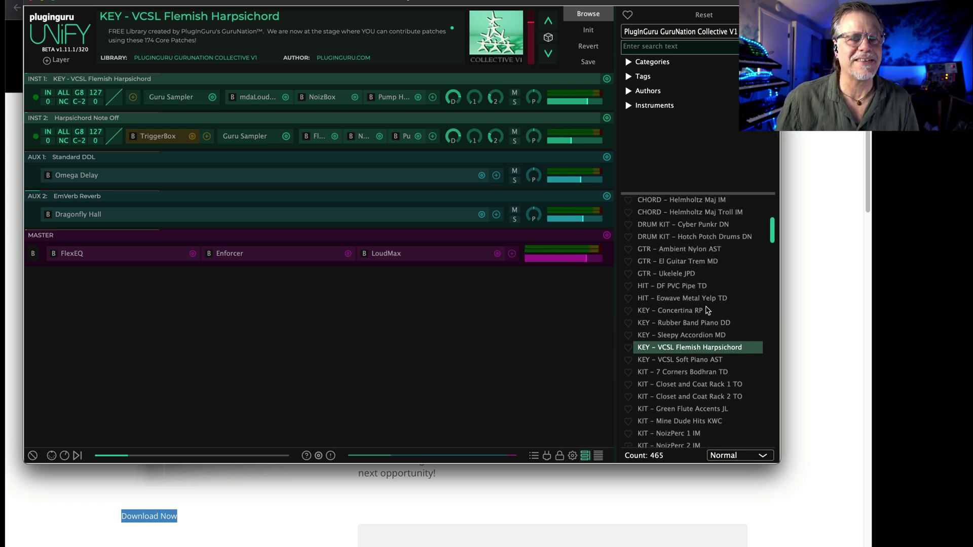
scroll(707, 315, up, 4)
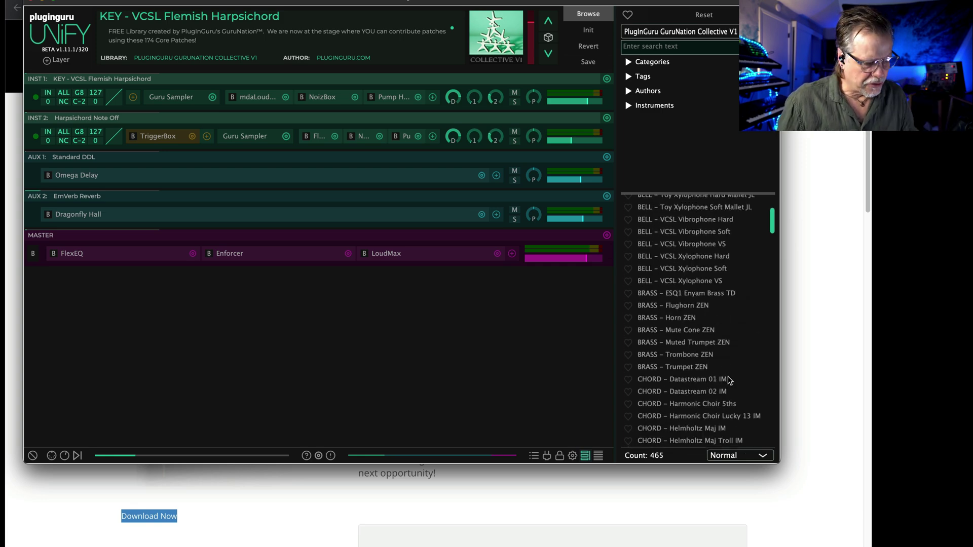
click(739, 510)
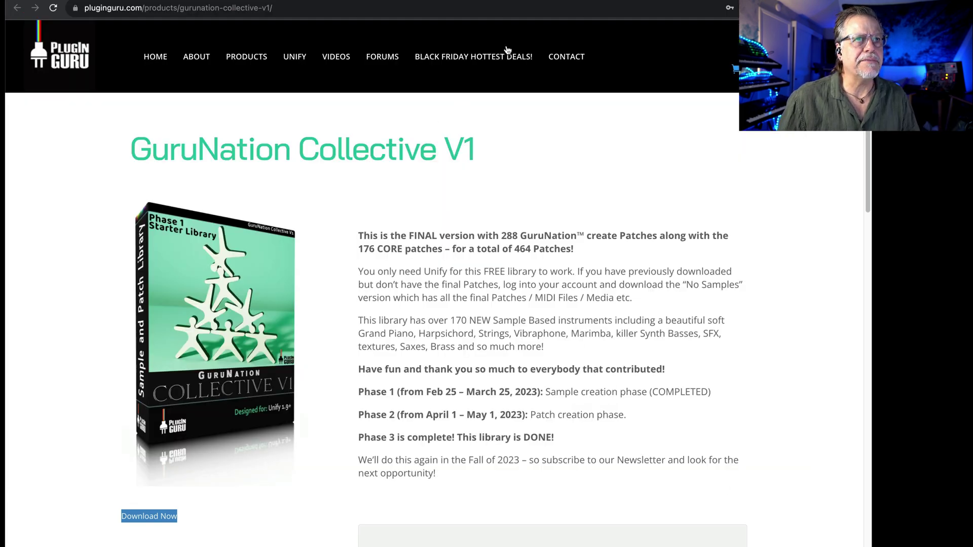
Go back to the UniSCREAM 2020 and UniSCREAM 2021 product pages, then return to Unify
key(super+bracketleft)
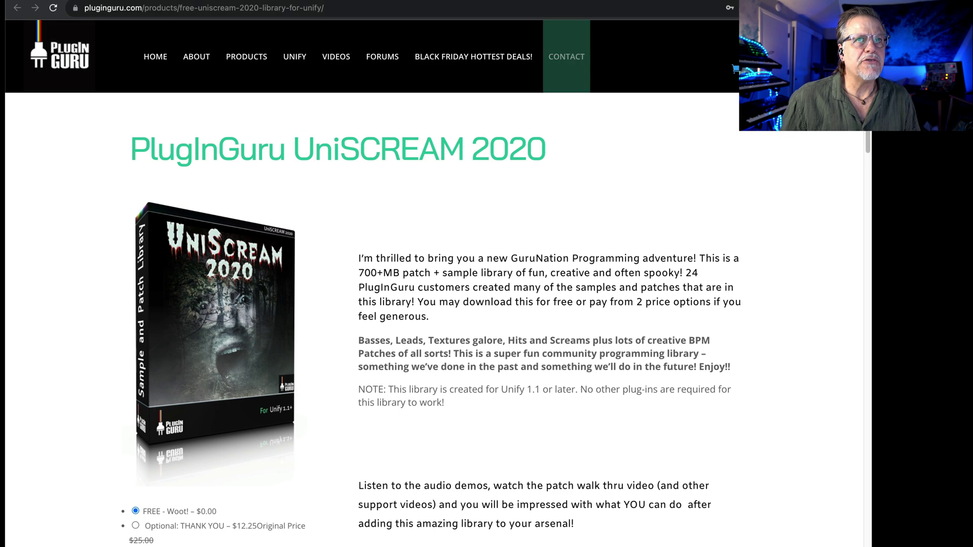
key(super+bracketleft)
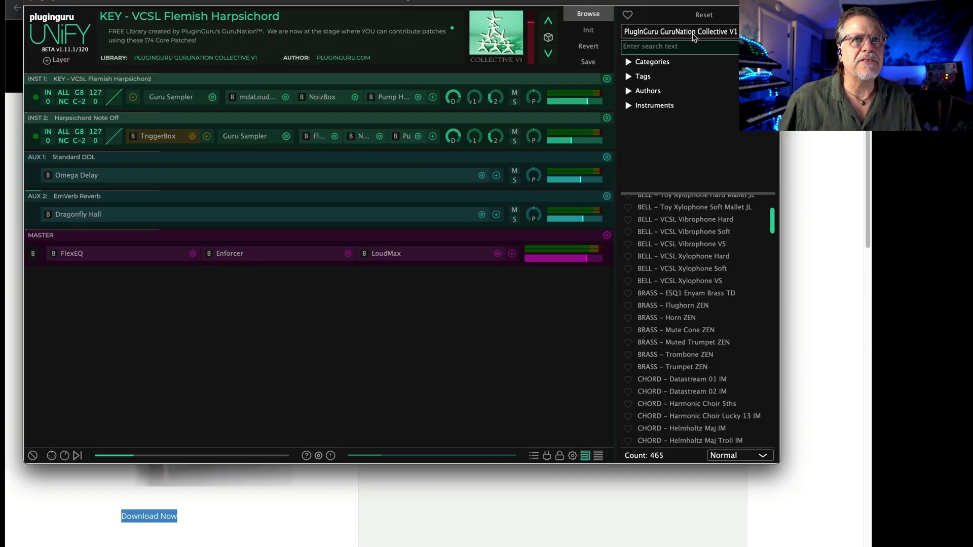
click(694, 32)
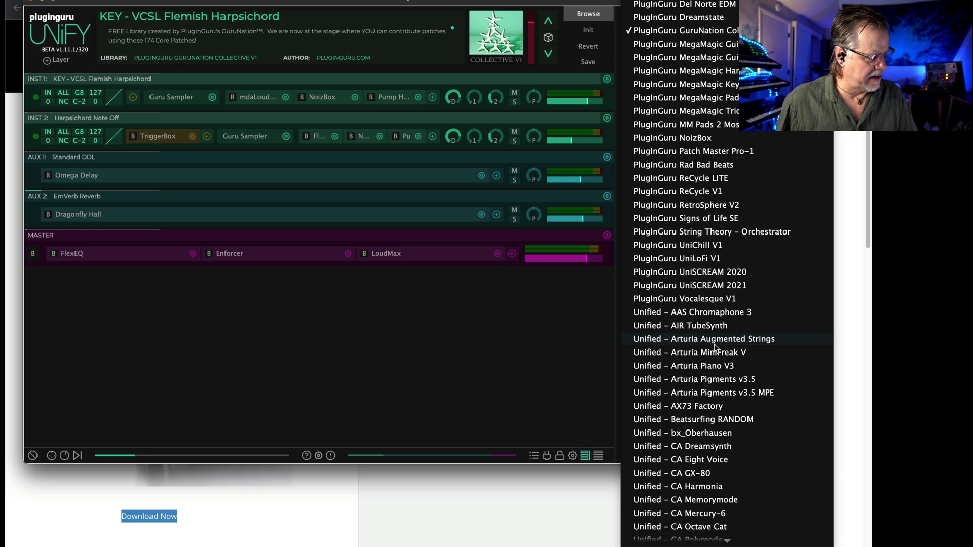
Switch to the PlugInGuru ReCycle LITE library and load BPM SPLIT - RAVEN
scroll(712, 339, up, 5)
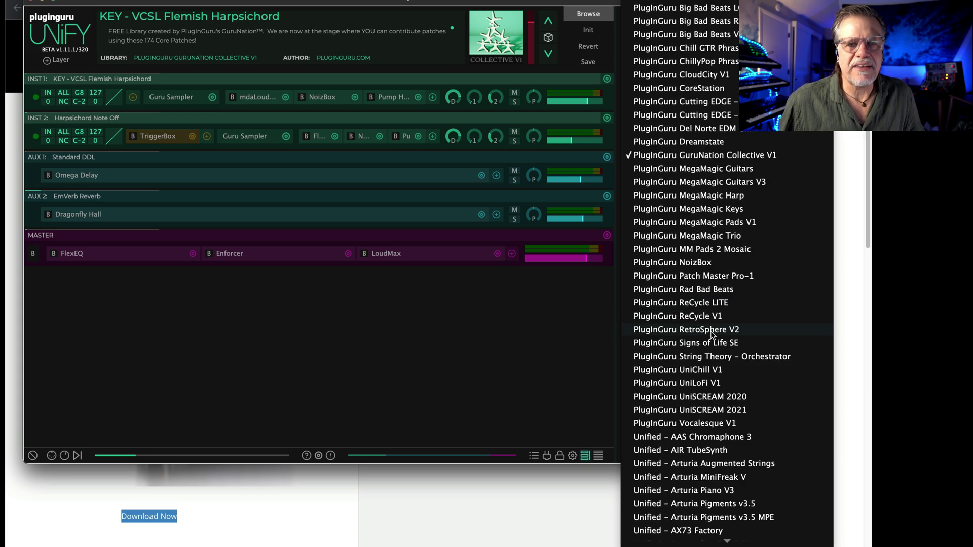
click(703, 304)
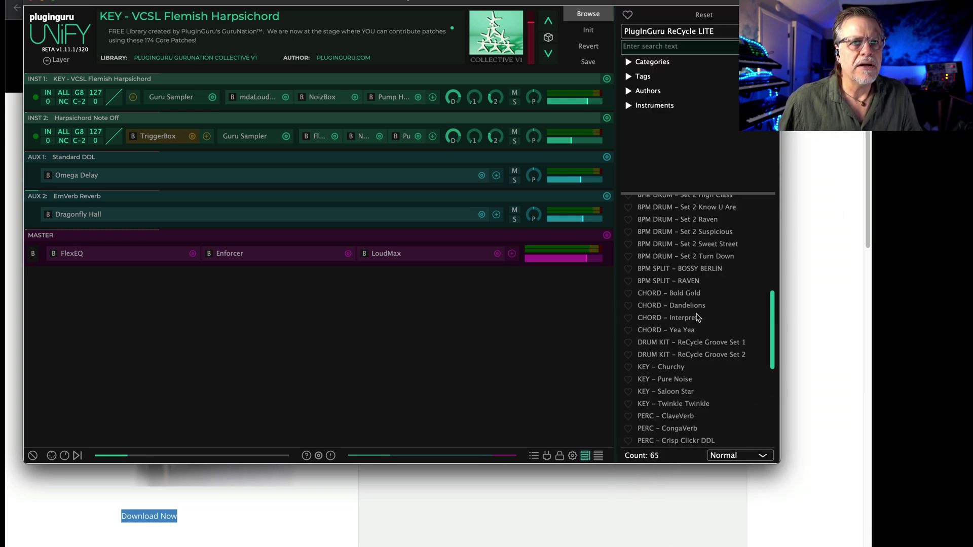
click(685, 282)
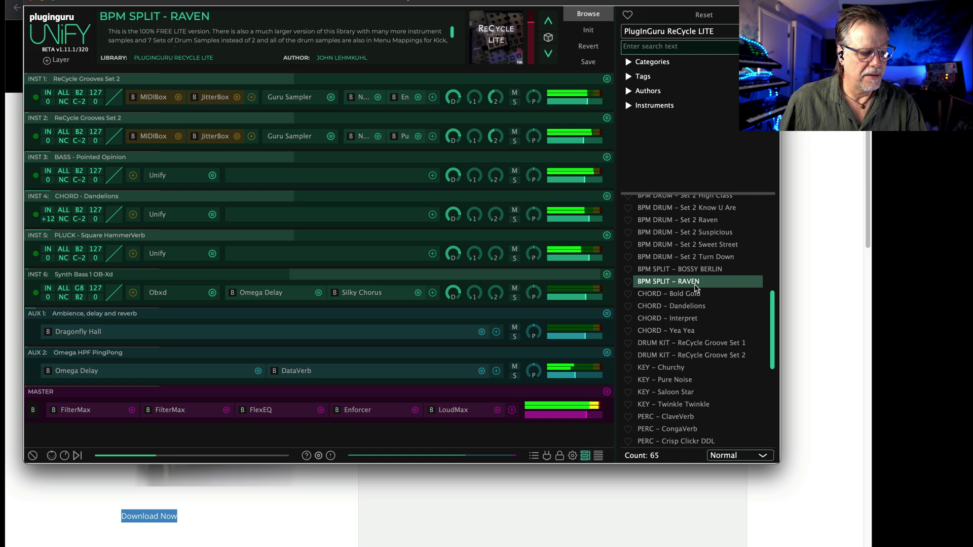
Try BASS - Kick It, then load BASS - Pointed Opinion
scroll(698, 278, up, 8)
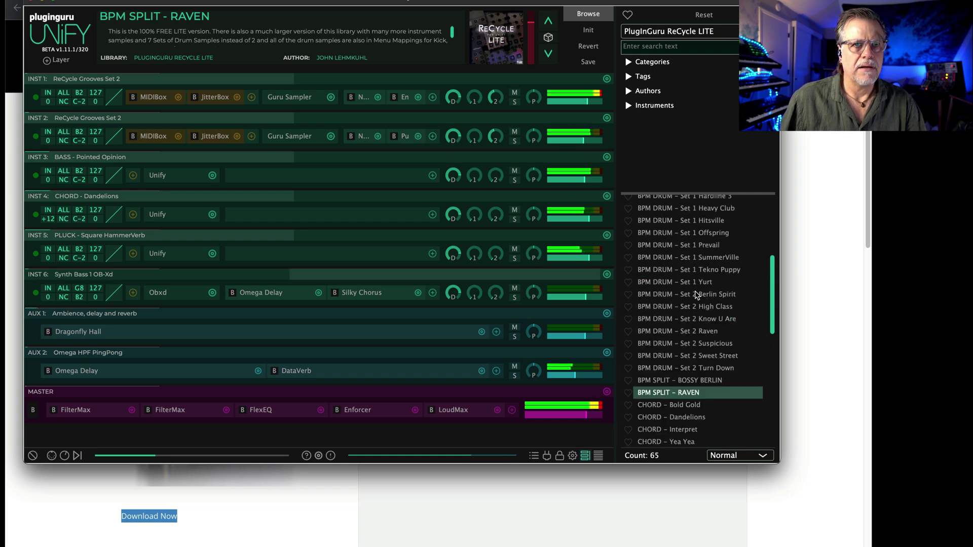
click(695, 265)
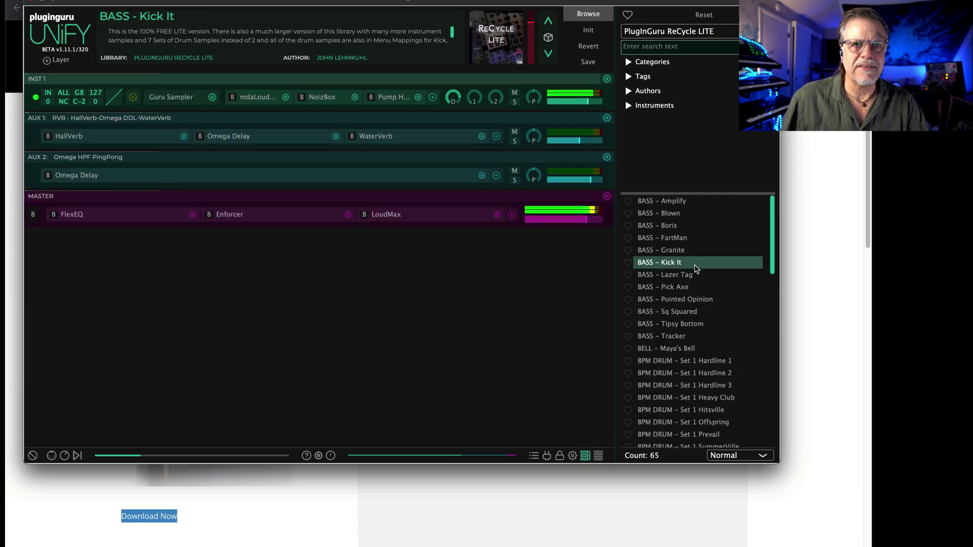
click(693, 300)
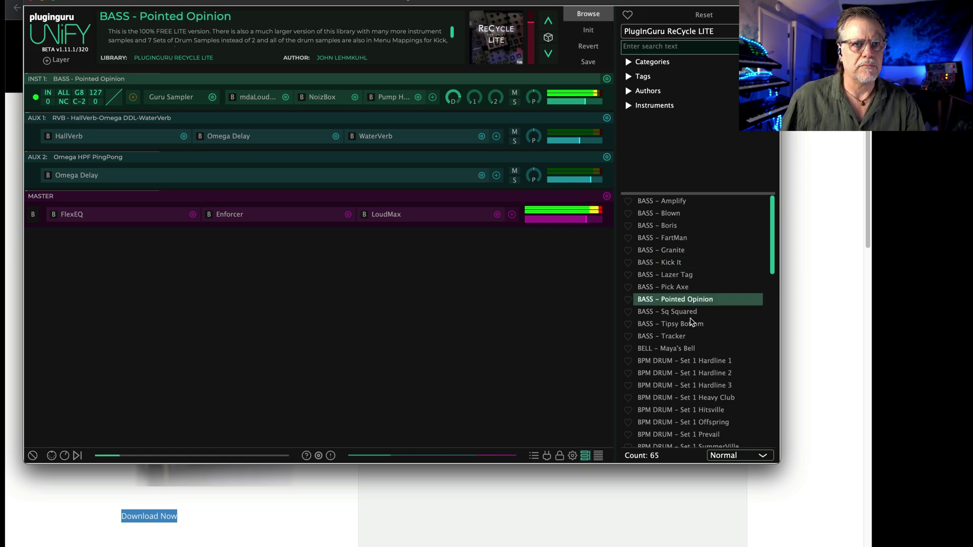
scroll(692, 325, down, 3)
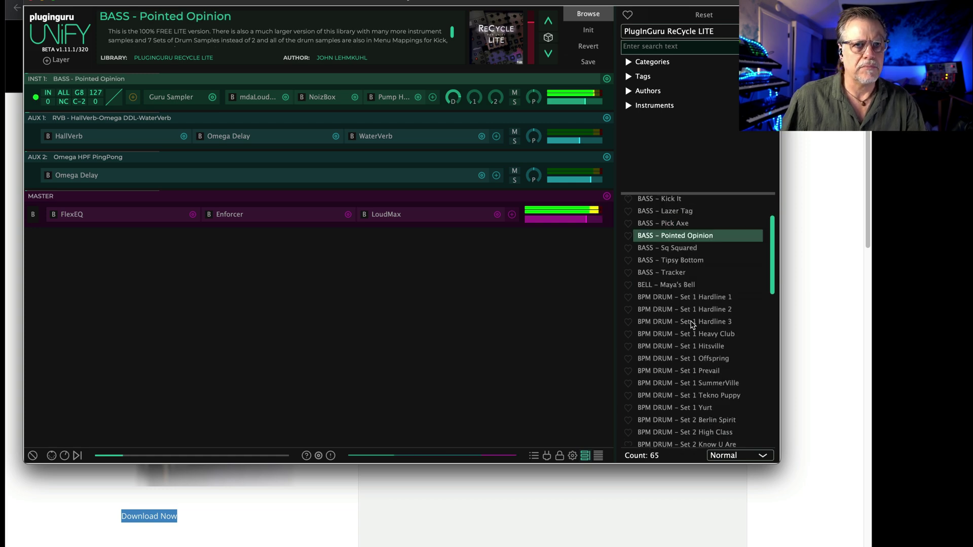
click(714, 31)
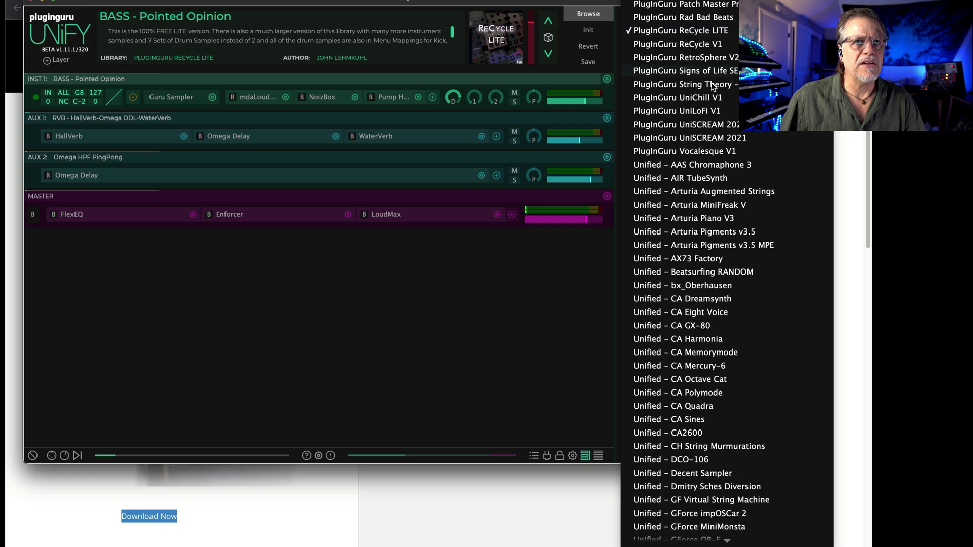
In ReCycle V1, try 128 Mini Golfer and 130 HARDLINE 3, then load BPM SPLIT - Minimal Driving (WS)
click(707, 45)
scroll(677, 373, down, 10)
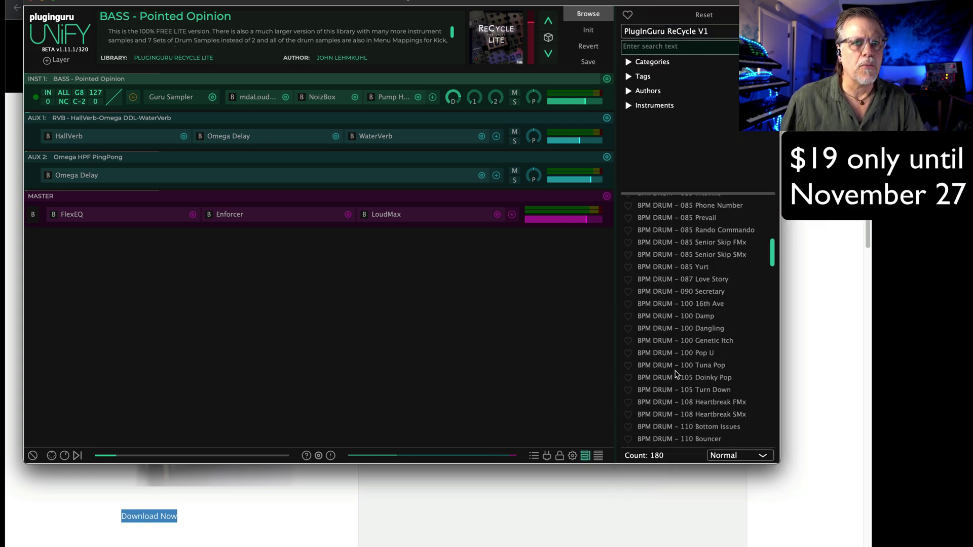
scroll(677, 373, down, 5)
click(689, 355)
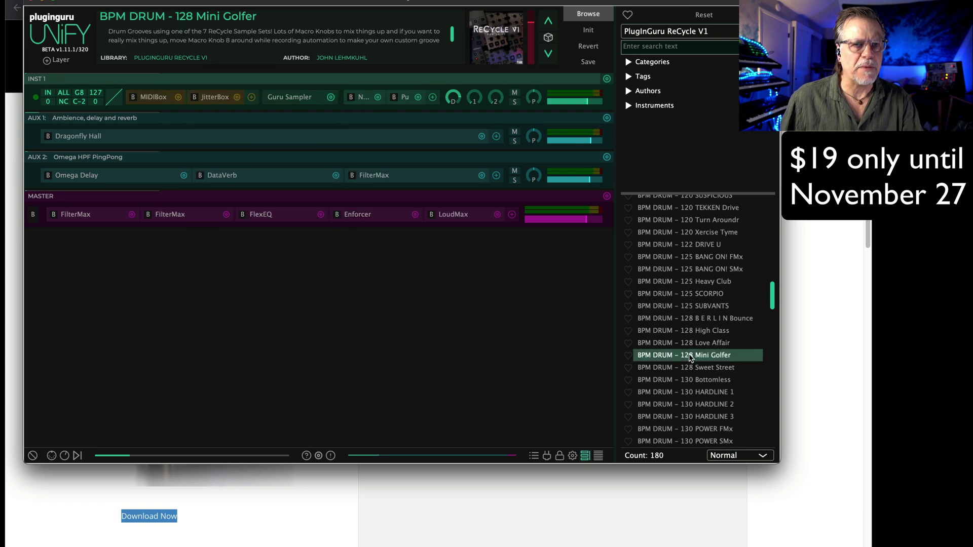
scroll(689, 351, down, 3)
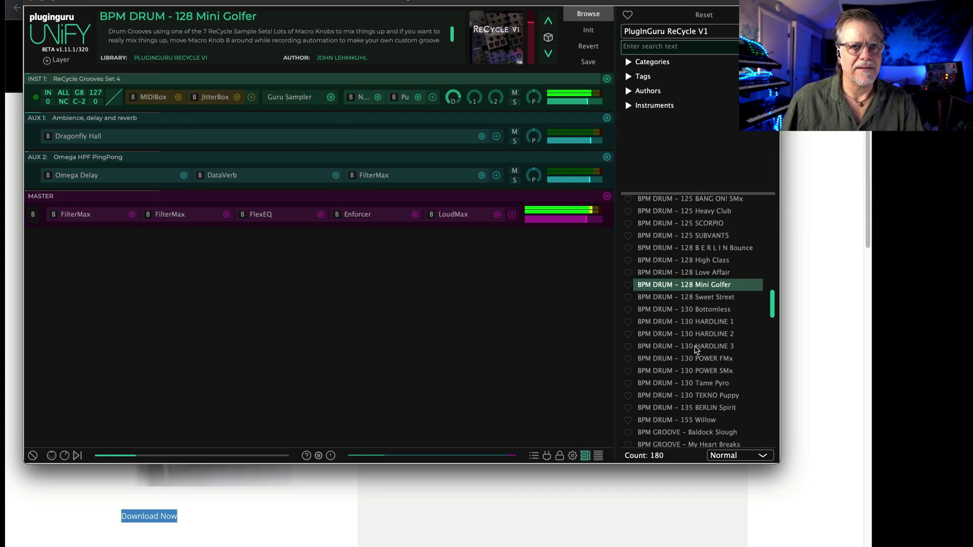
click(695, 348)
scroll(696, 350, down, 2)
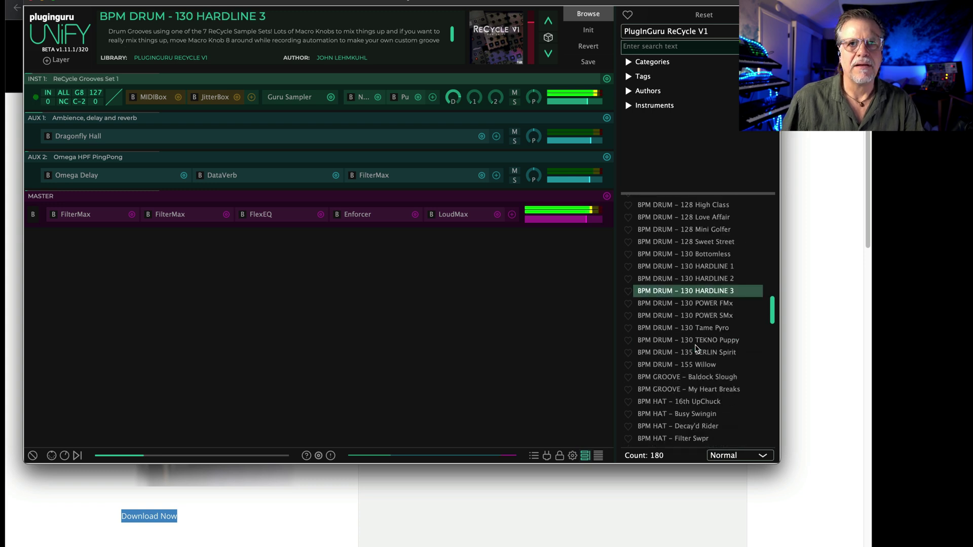
scroll(696, 350, down, 8)
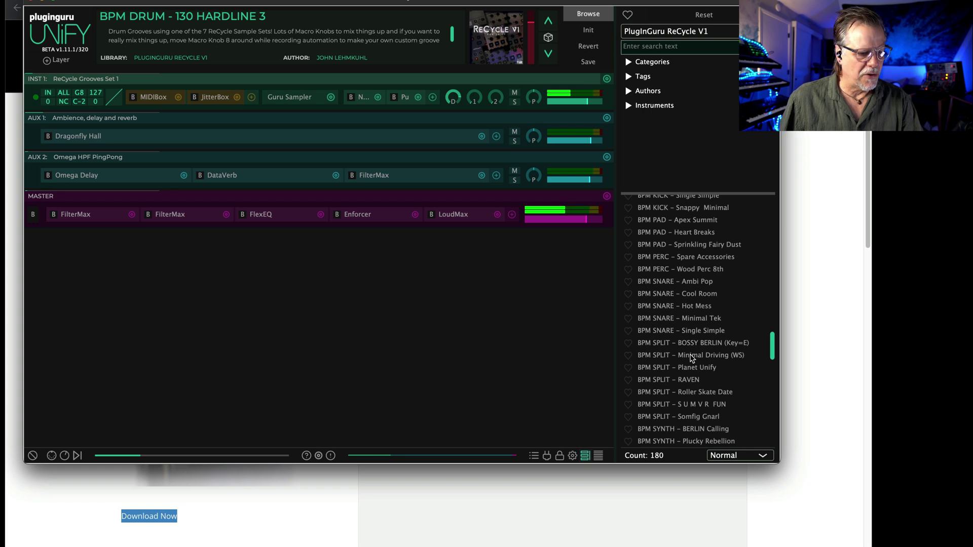
click(692, 357)
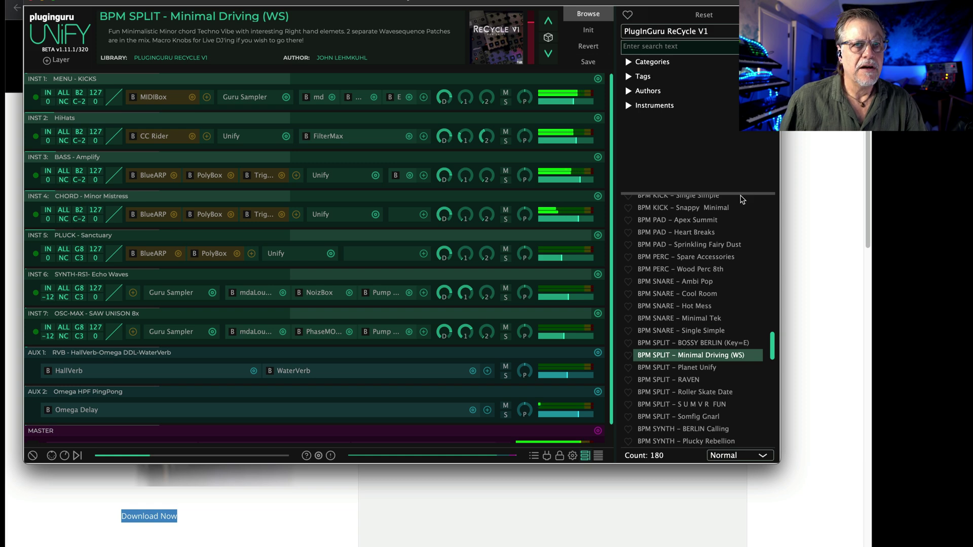
click(683, 31)
scroll(742, 274, up, 5)
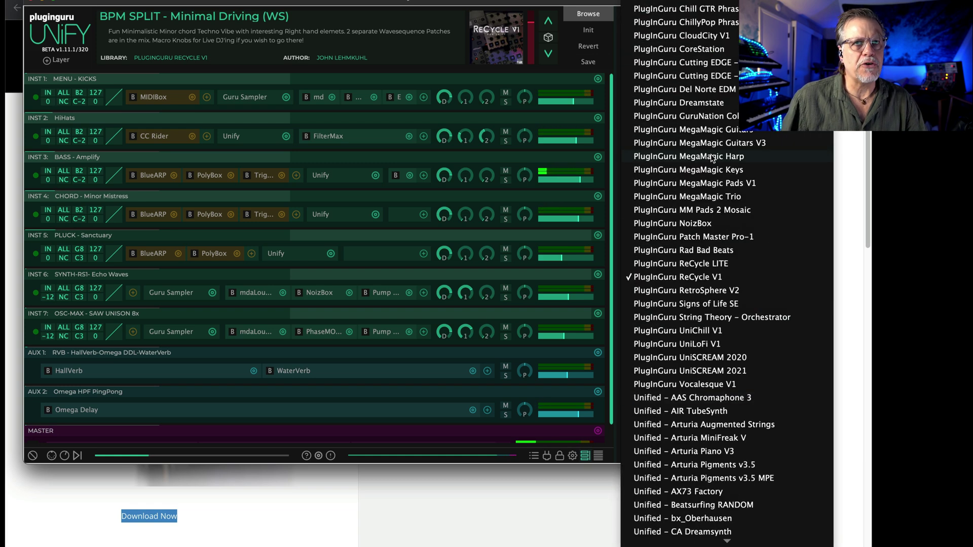
Switch the browser back to the PlugInGuru ReCycle LITE library, listing its 65 patches
click(707, 264)
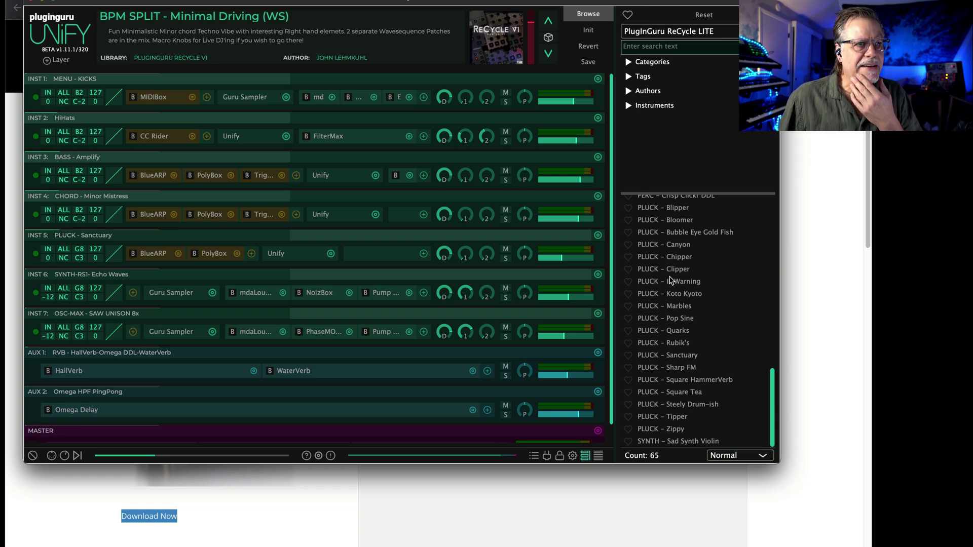
scroll(670, 280, up, 3)
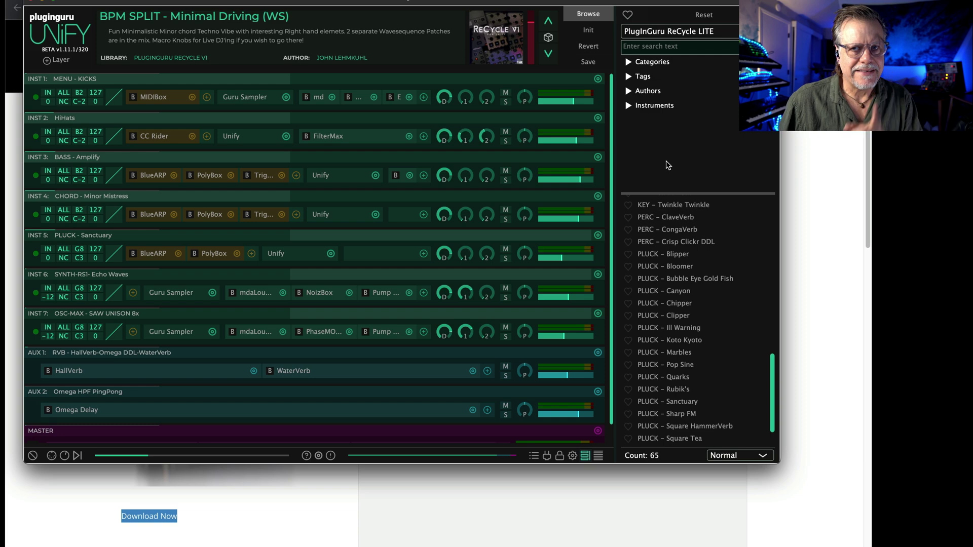
click(667, 31)
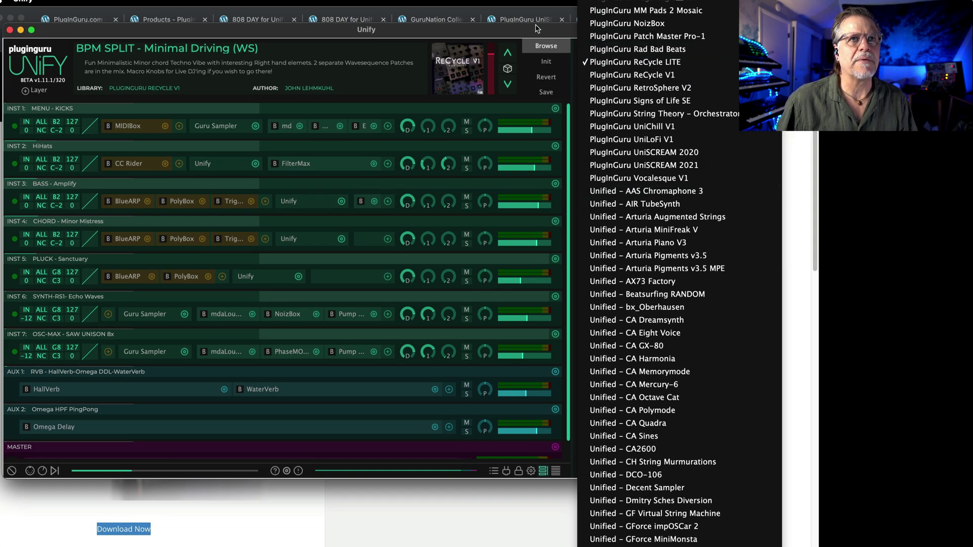
Browse all PlugInGuru FREE Libraries together (2202 patches), then return to the PlugInGuru website
click(562, 33)
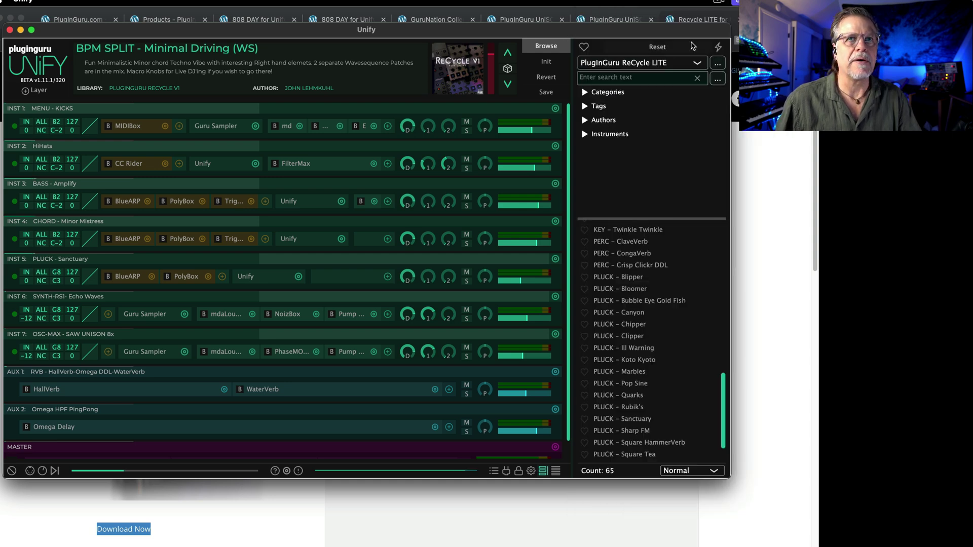
click(717, 63)
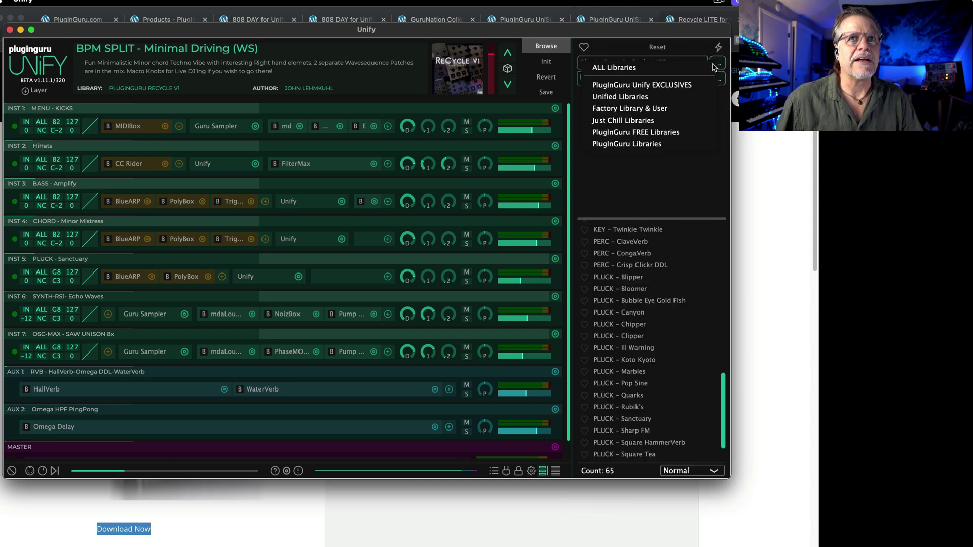
click(622, 132)
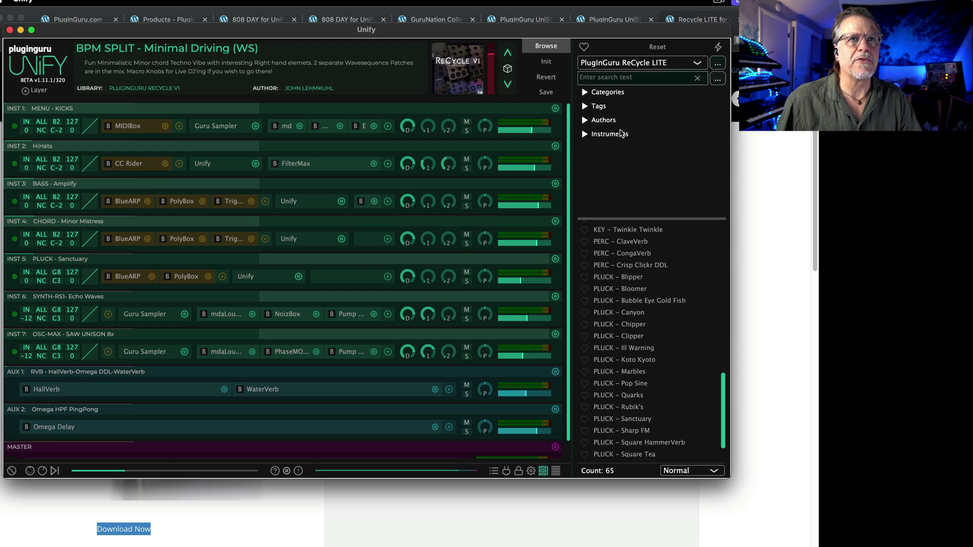
click(638, 67)
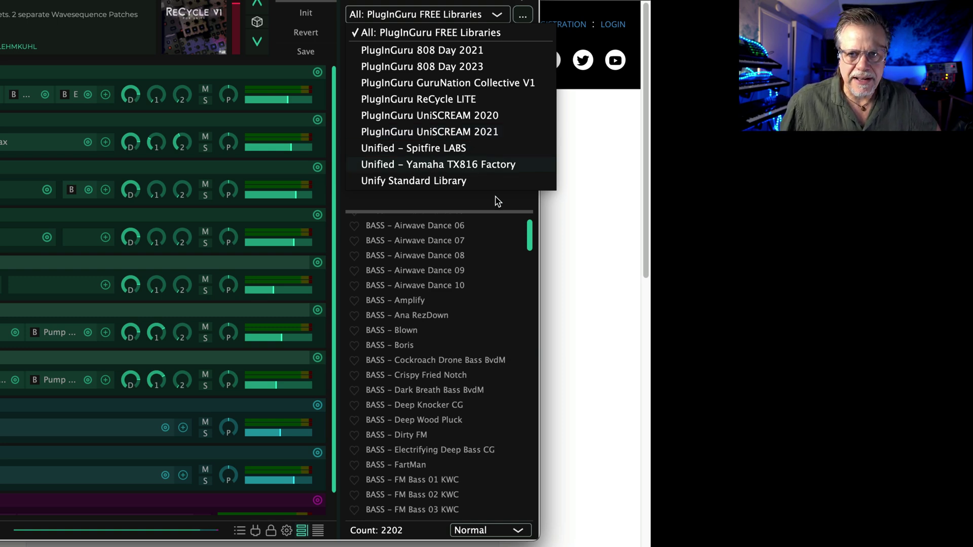
click(598, 375)
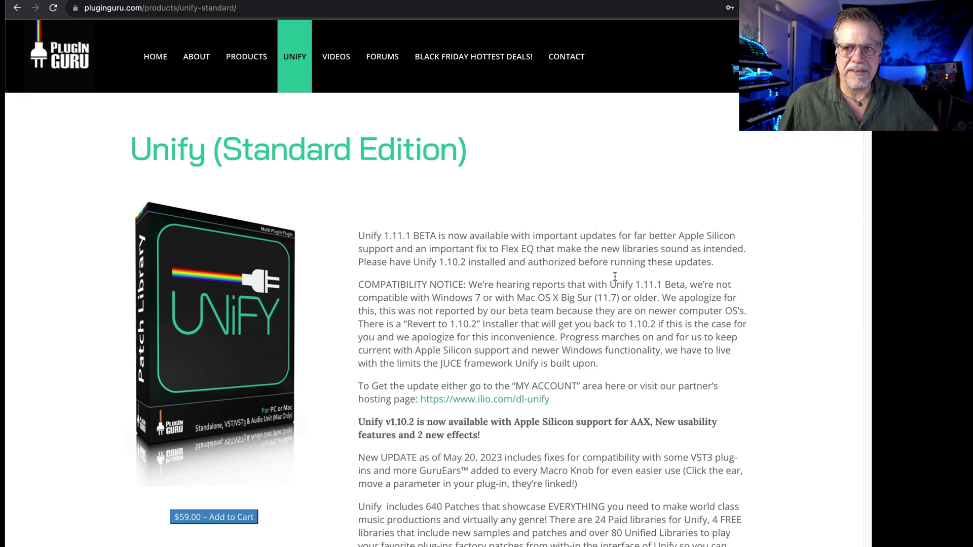
Scroll the Unify product page's free Unified libraries list down to Yamaha TX816 Factory Patches
scroll(586, 342, down, 7)
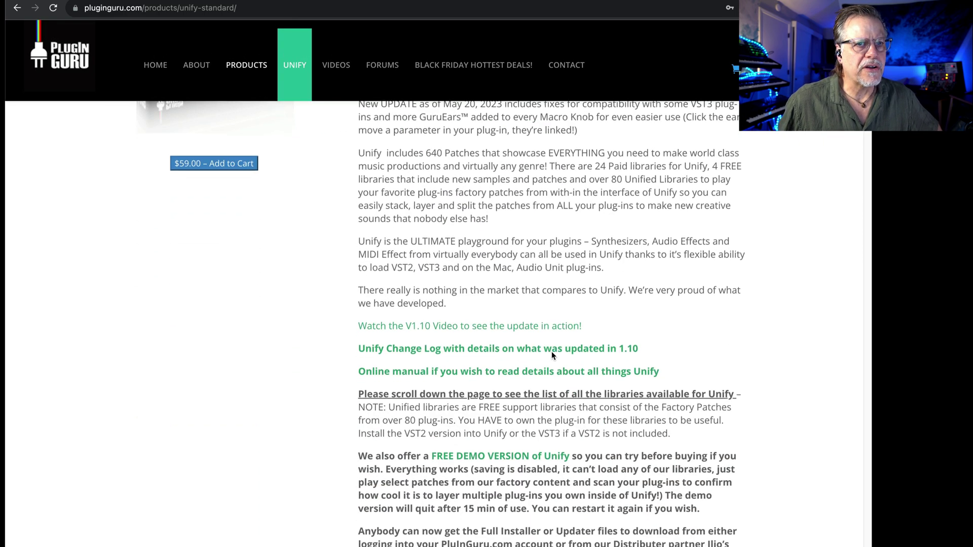
scroll(552, 355, down, 7)
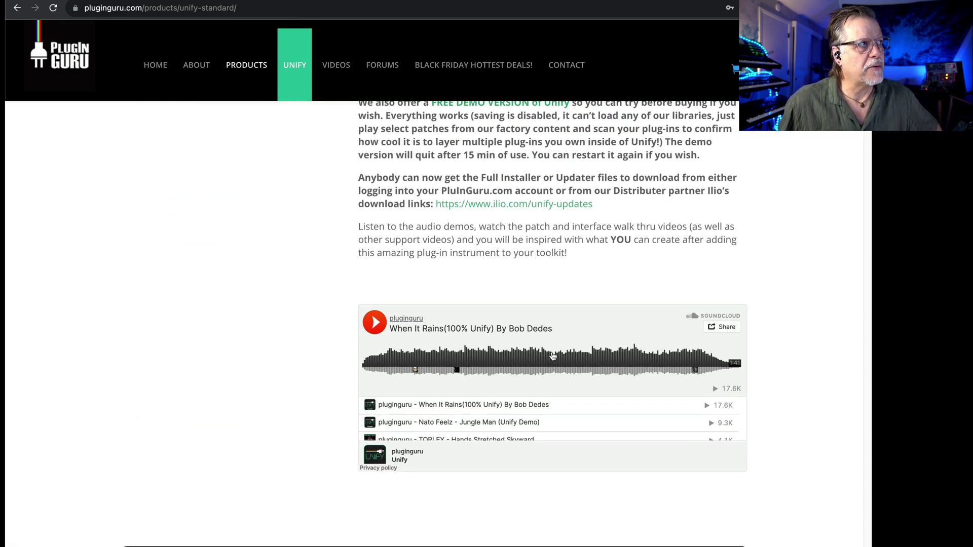
scroll(552, 356, down, 3)
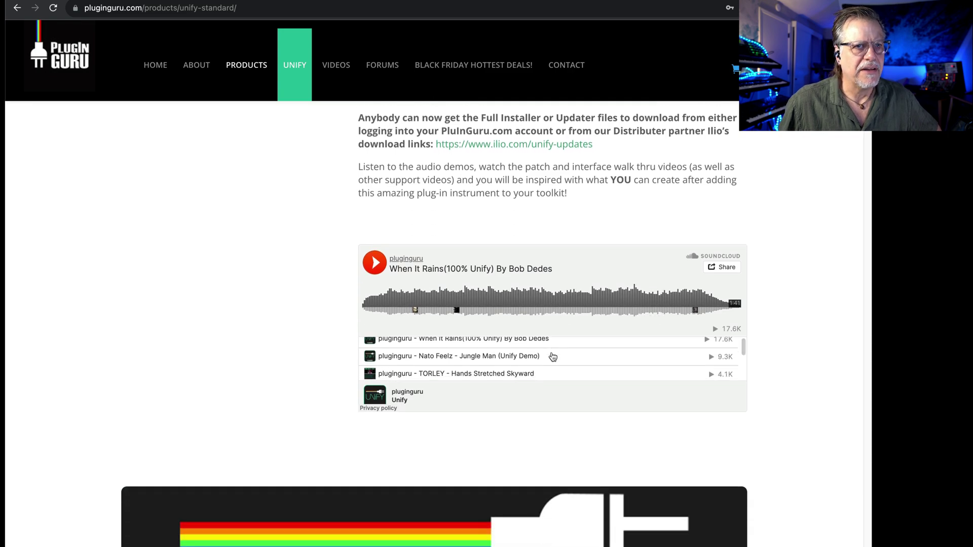
scroll(549, 365, down, 3)
scroll(324, 296, down, 20)
scroll(325, 301, down, 5)
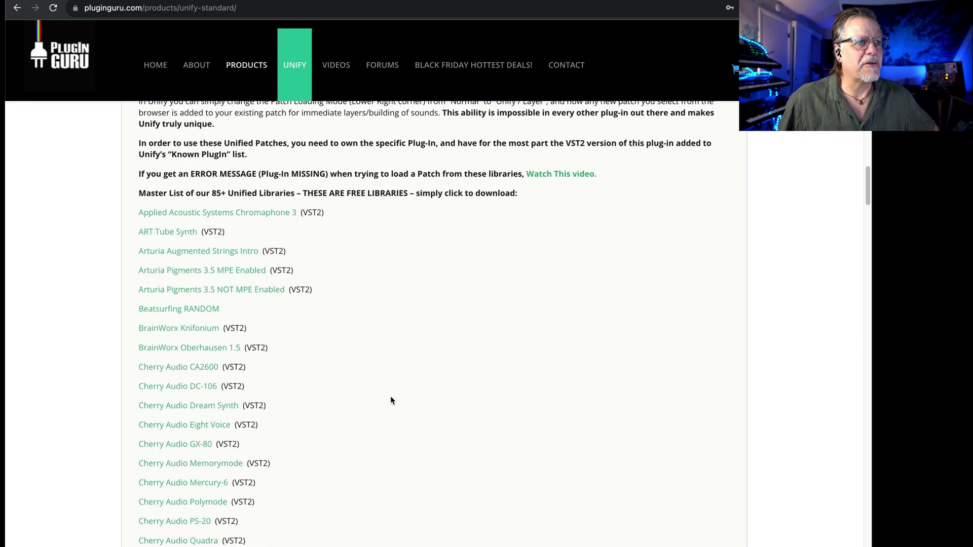
scroll(373, 359, down, 7)
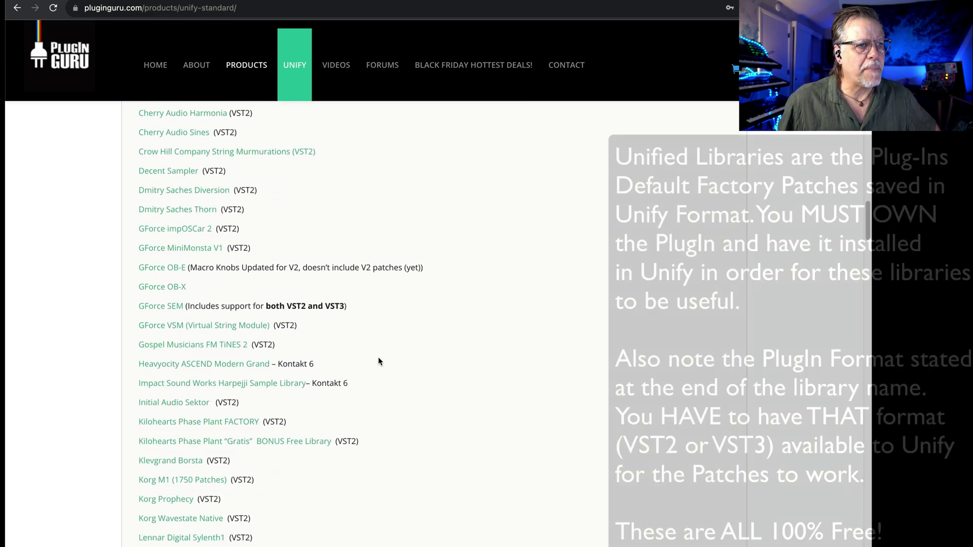
scroll(406, 362, down, 2)
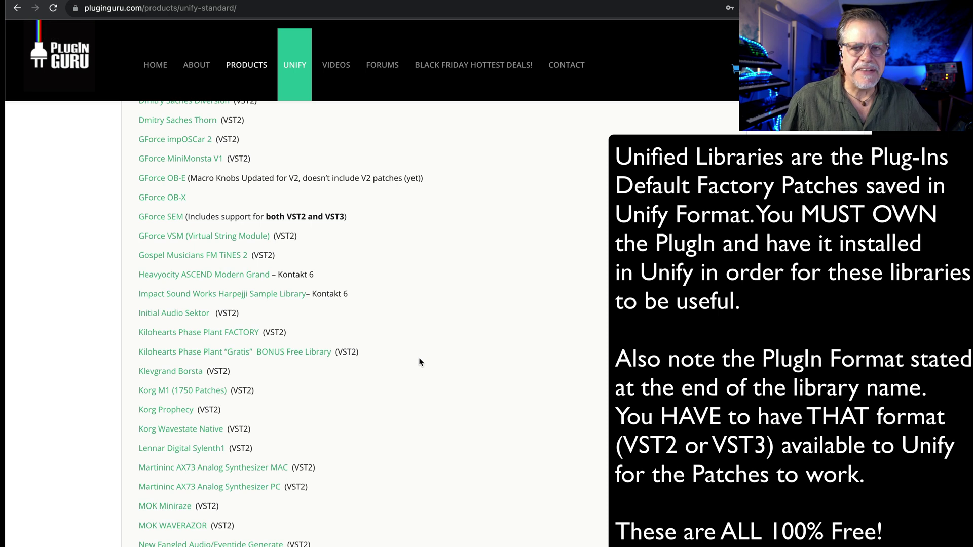
scroll(418, 361, down, 3)
scroll(418, 358, down, 2)
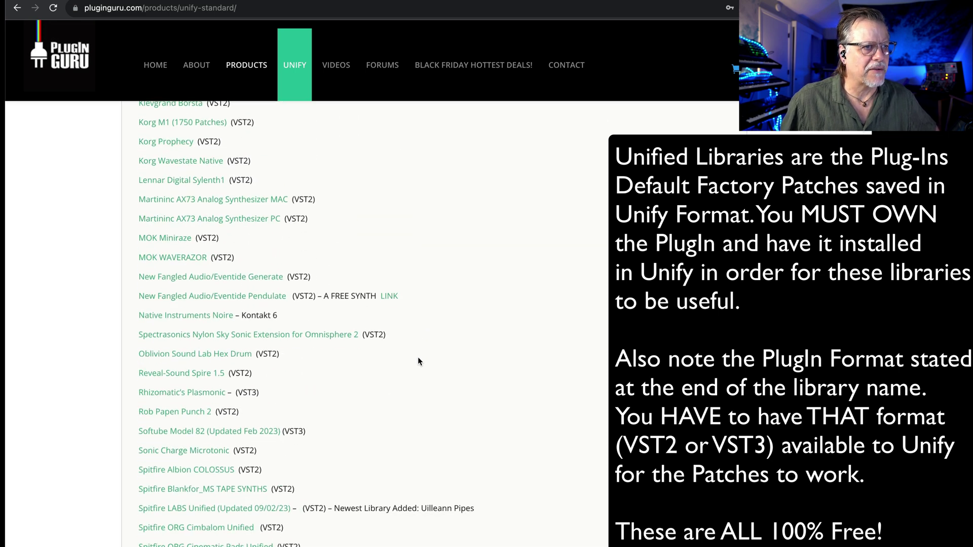
scroll(418, 357, down, 3)
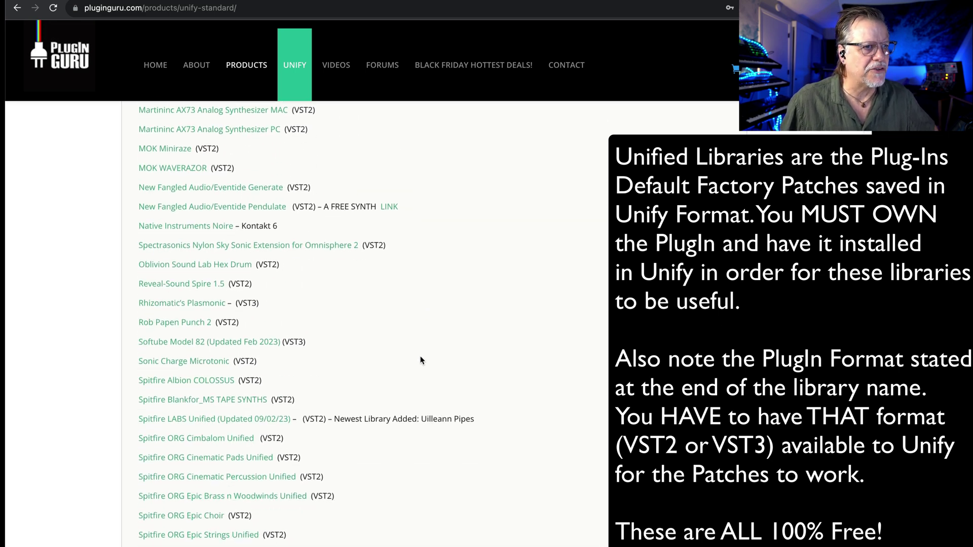
scroll(421, 360, down, 2)
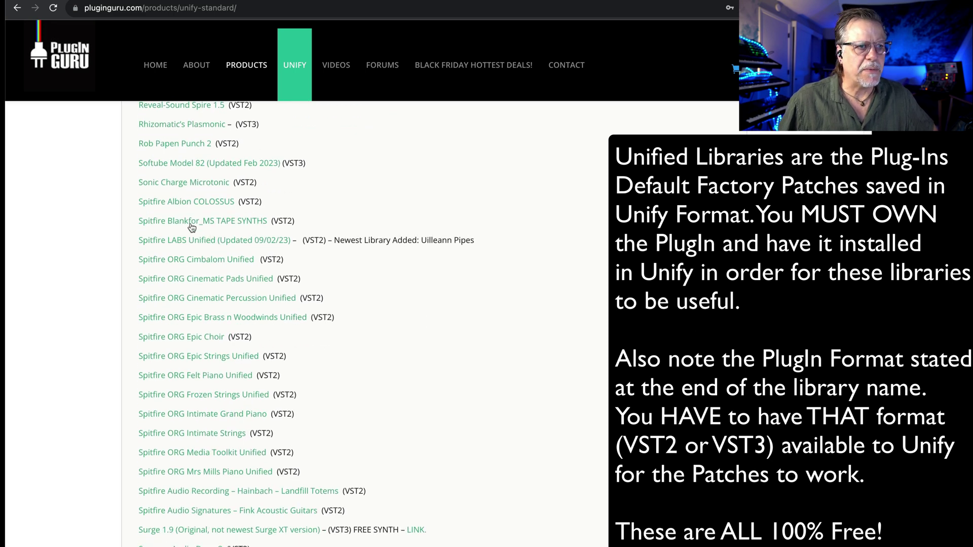
scroll(426, 390, up, 2)
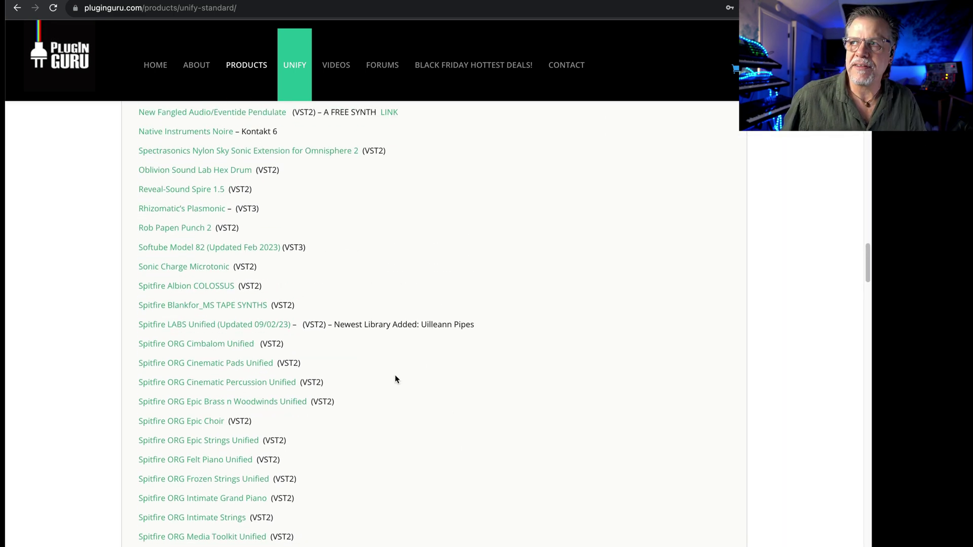
scroll(511, 319, down, 9)
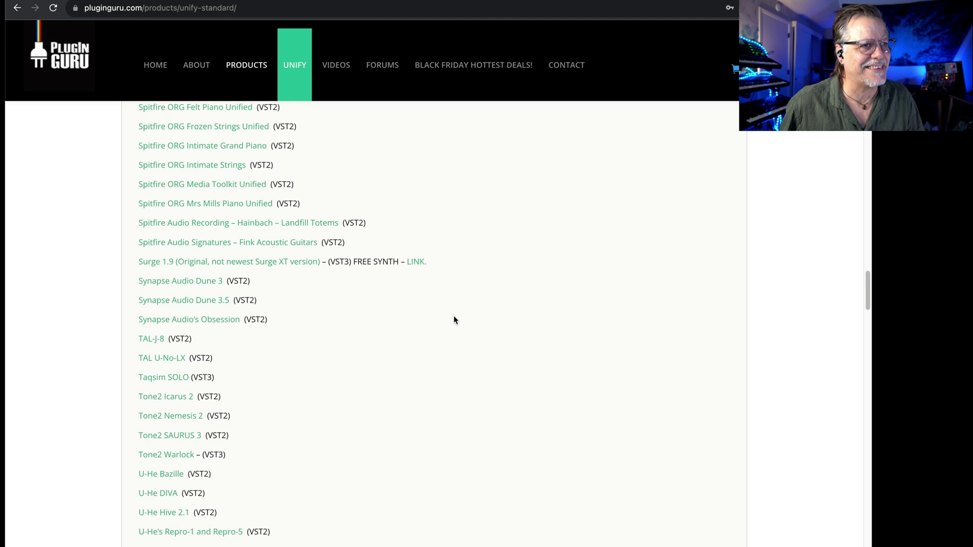
scroll(440, 318, down, 2)
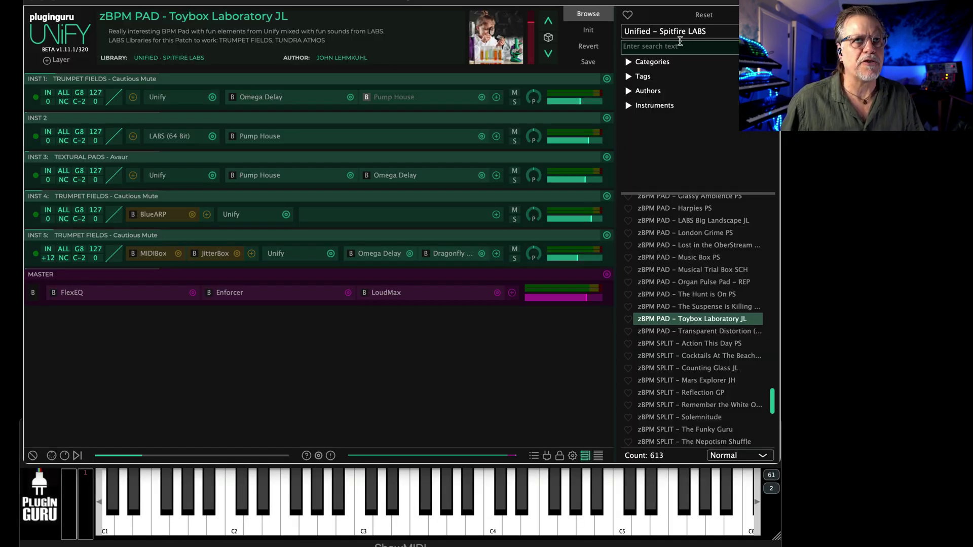
Load TX816 – 06 Elec.Piano from the Unified – Yamaha TX816 Factory library (45 patches)
click(681, 32)
click(692, 156)
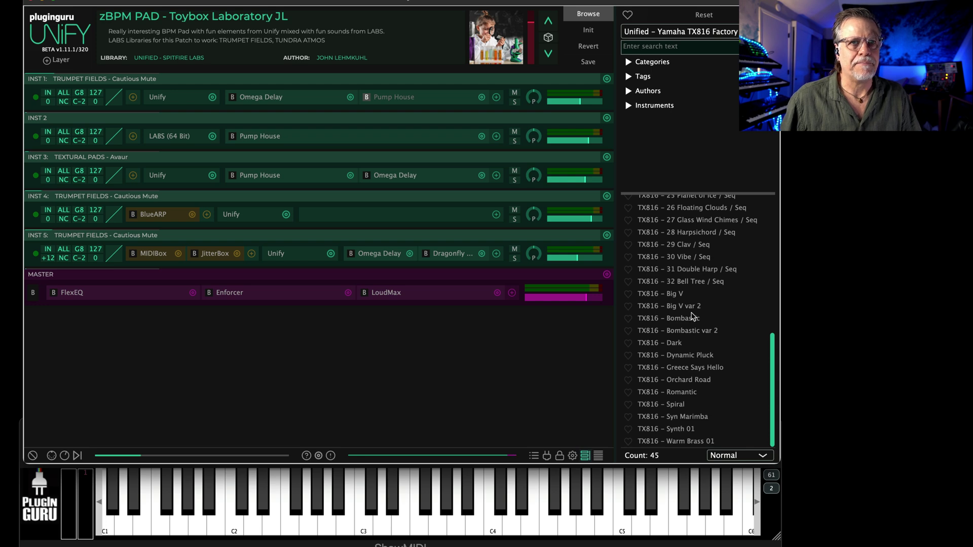
scroll(682, 304, up, 10)
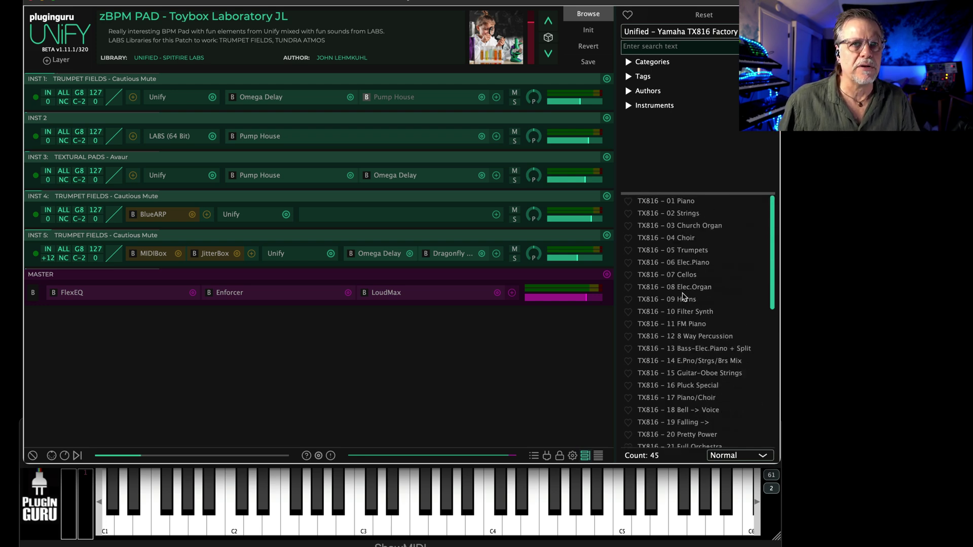
click(685, 263)
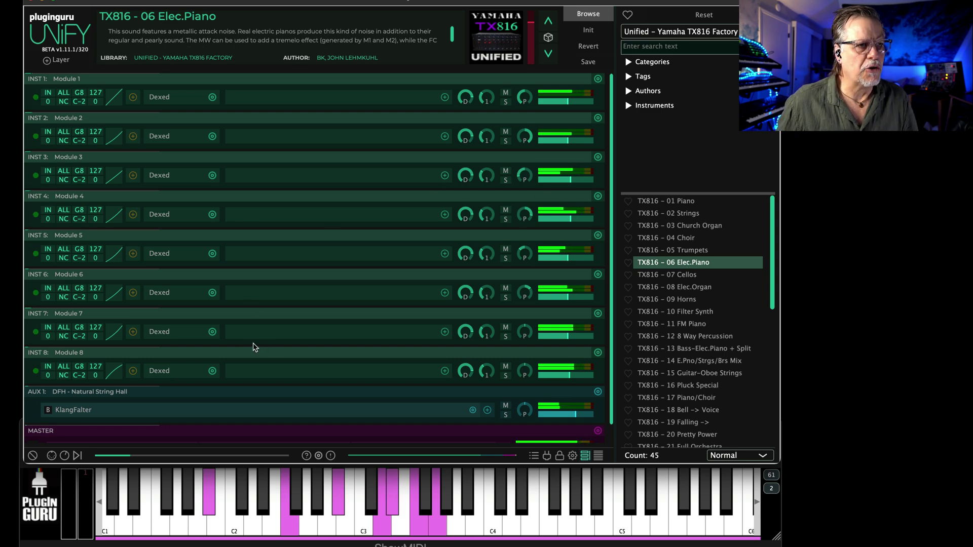
In INST 1's Dexed cartridge, try TRBNE 22.1, CELLO 23.1 and GL.WC.27.1, settling on FMPNO 11.1
click(159, 96)
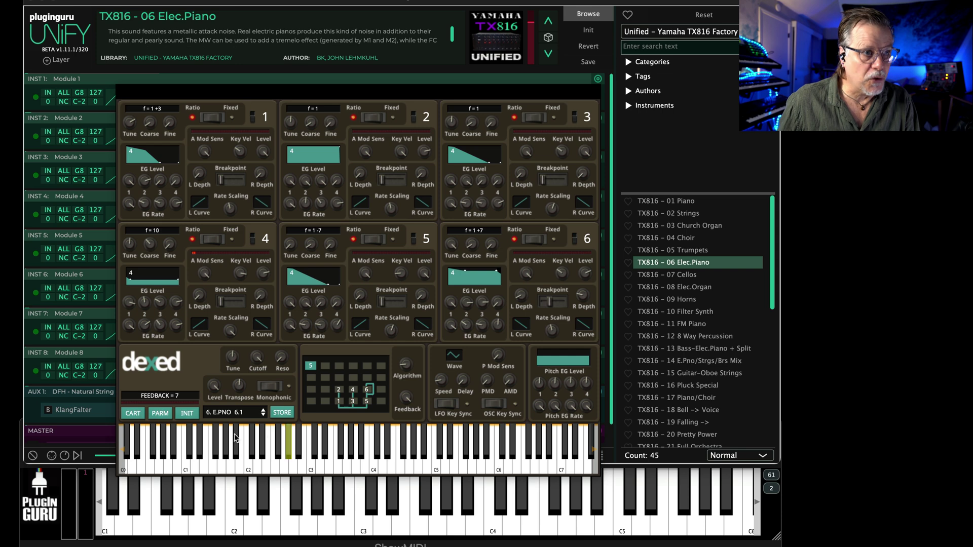
click(129, 414)
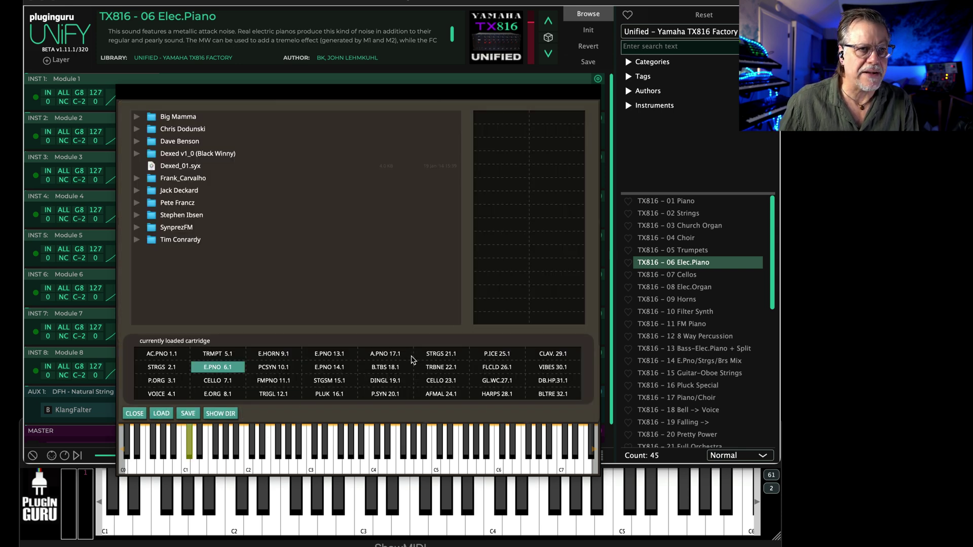
click(420, 373)
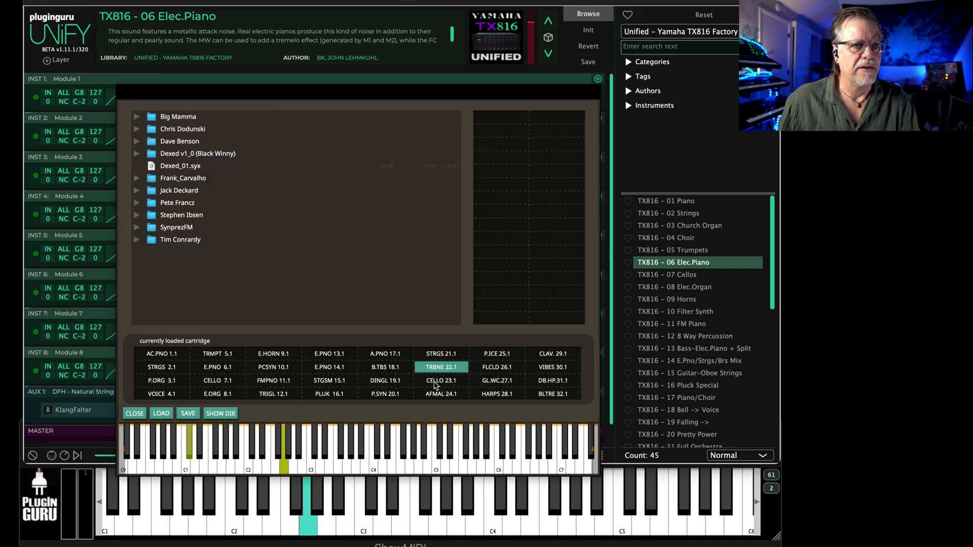
click(424, 380)
click(507, 379)
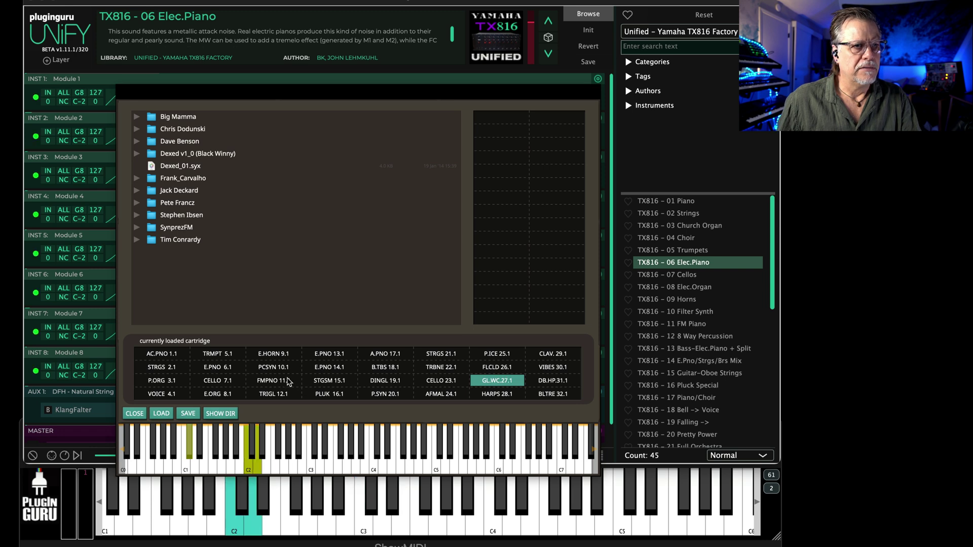
click(269, 379)
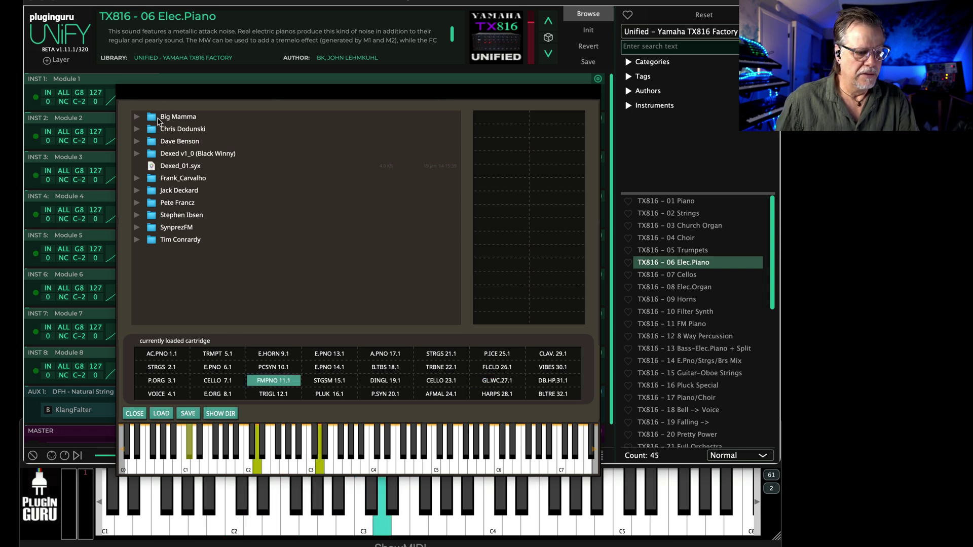
click(614, 280)
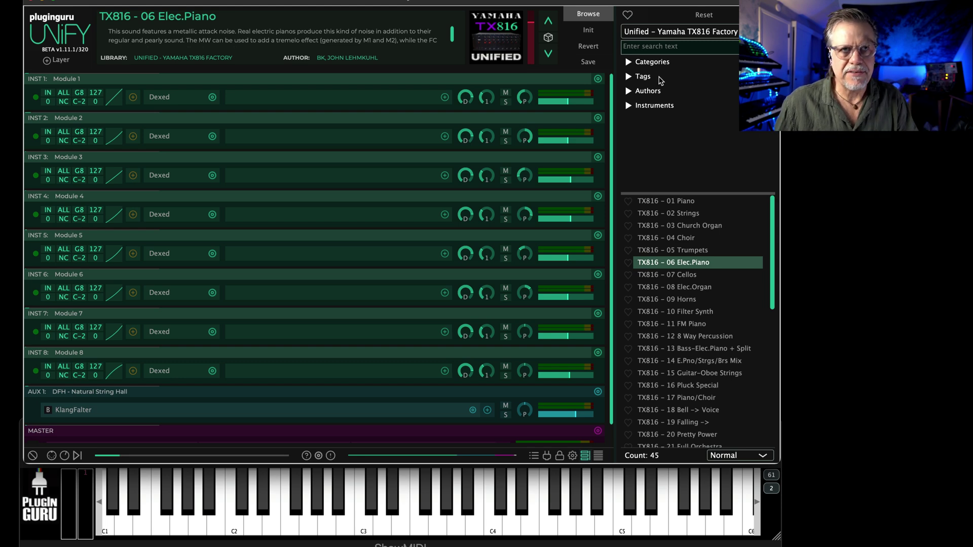
On the PlugInGuru Unify page, open the Yamaha TX816 Factory Patches link
key(super+Tab)
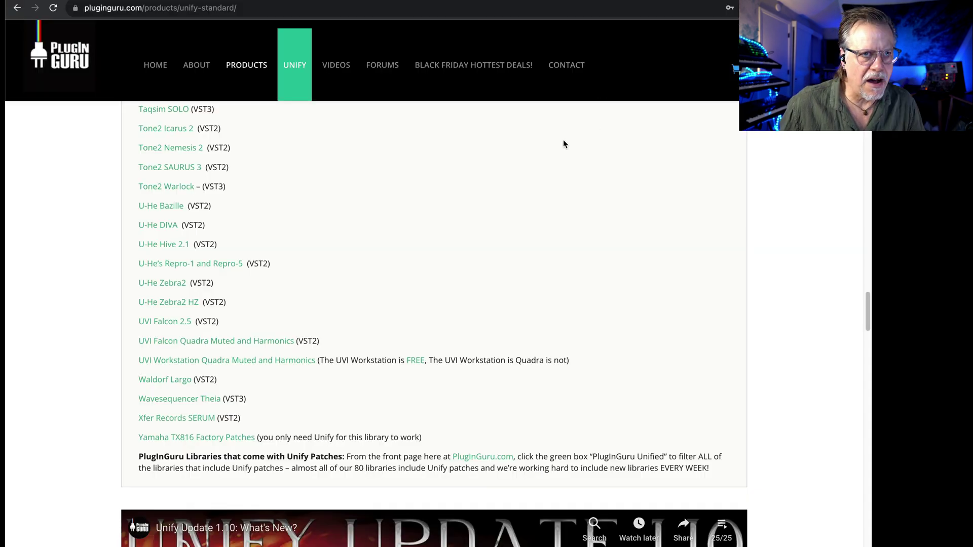
scroll(360, 276, up, 3)
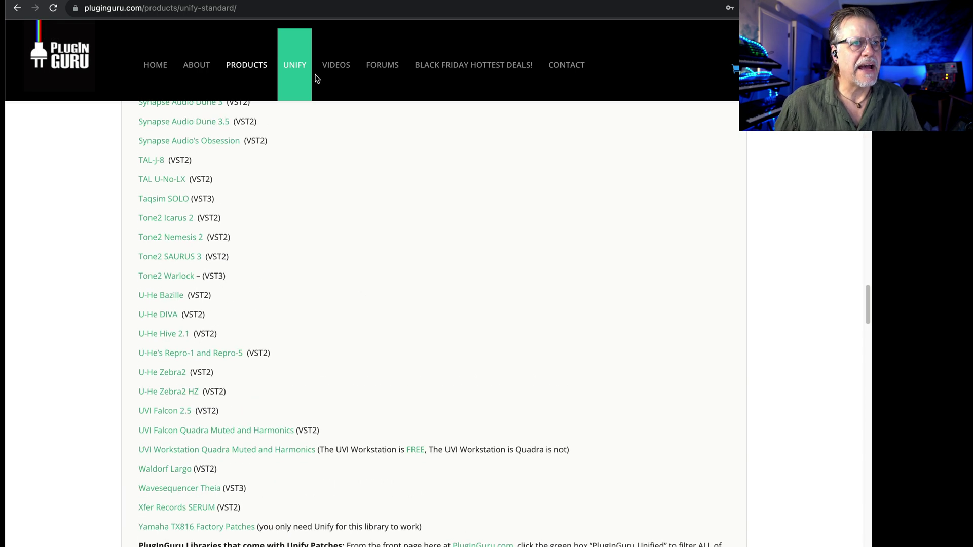
scroll(331, 283, down, 6)
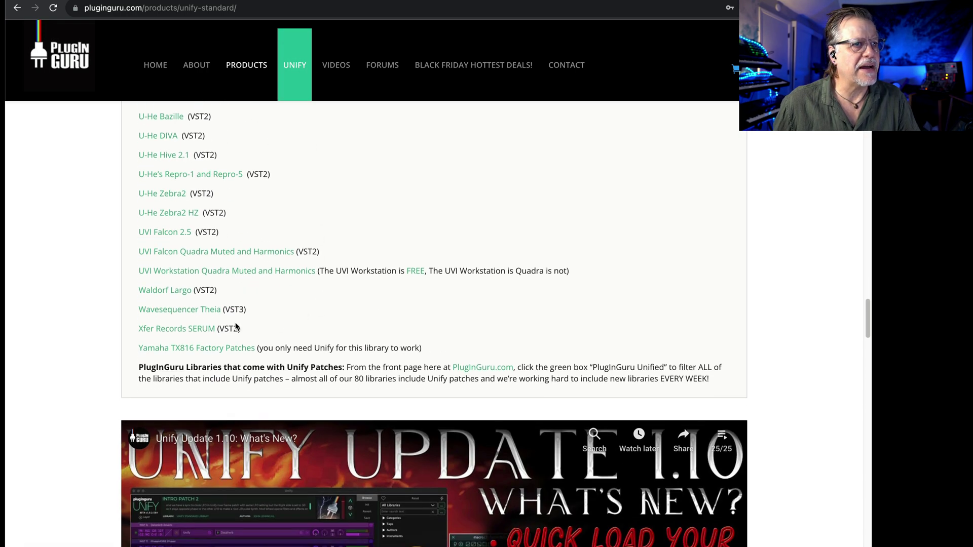
click(227, 350)
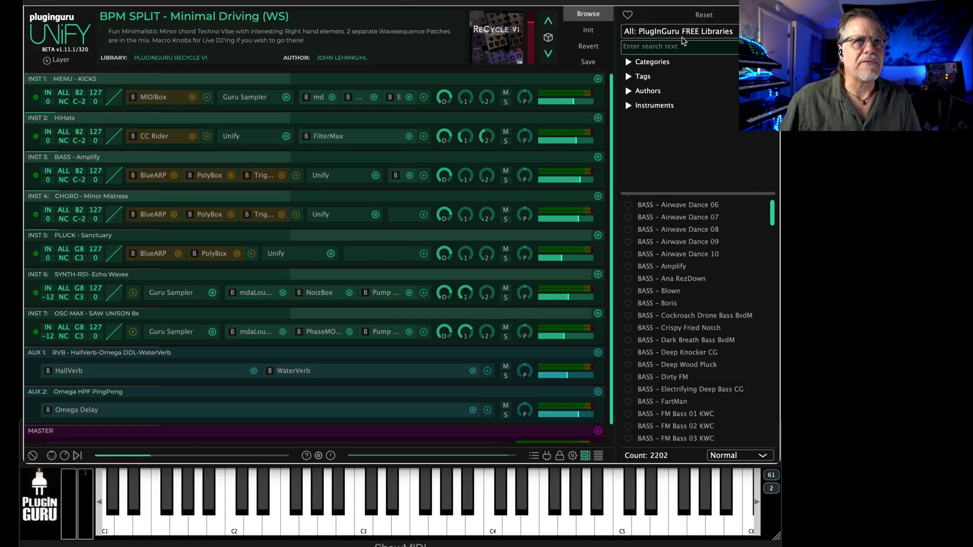
Switch to the Spitfire LABS library and load CLASSIC SYNTHS - Berlin, then I See Chrome
click(682, 31)
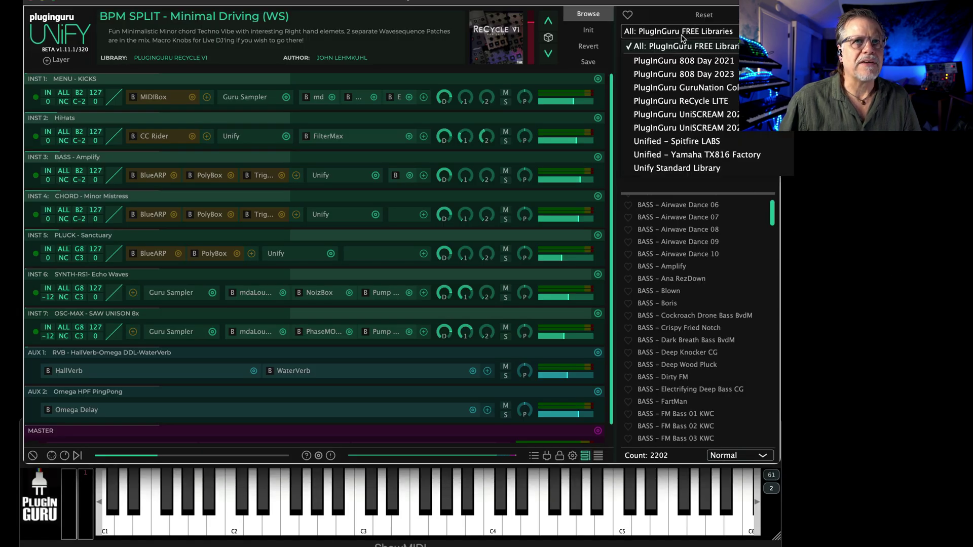
click(685, 142)
scroll(684, 330, down, 8)
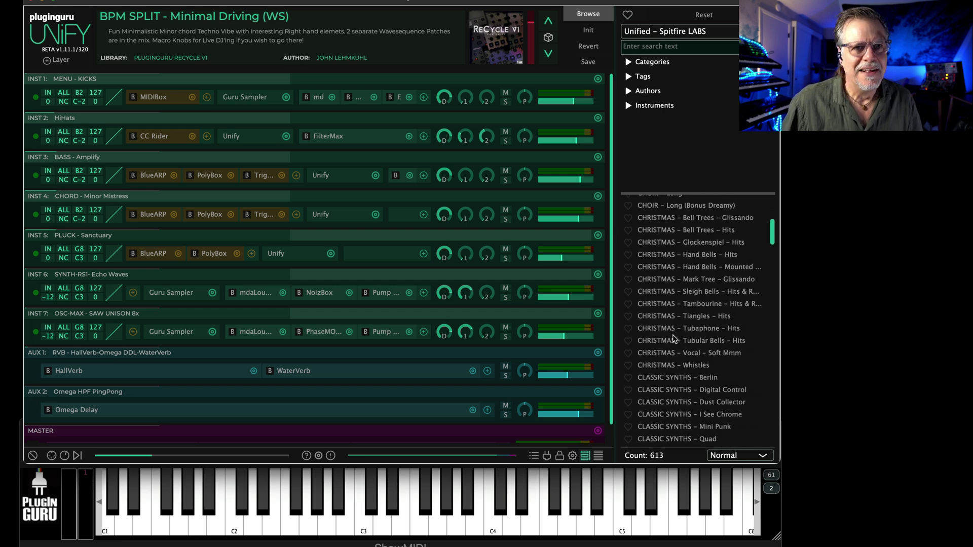
scroll(674, 339, down, 1)
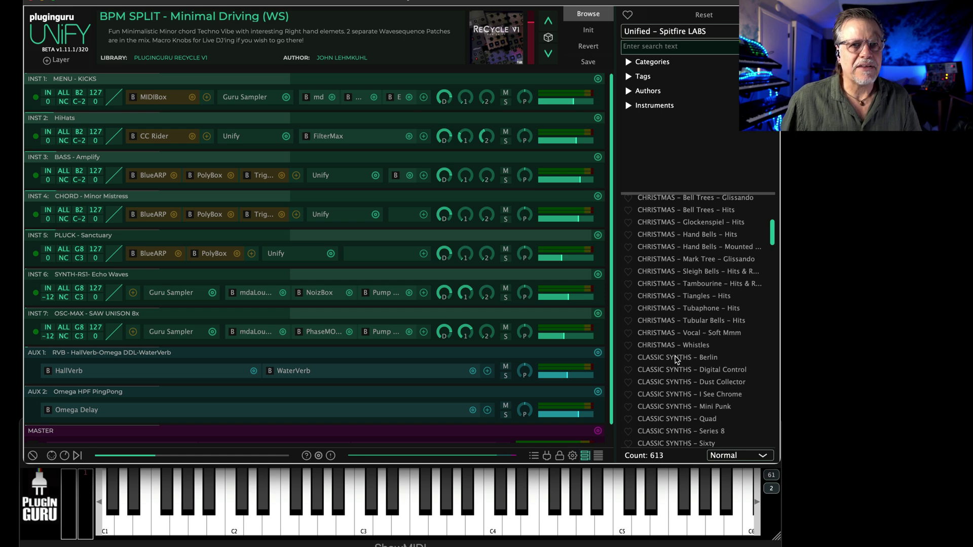
click(675, 357)
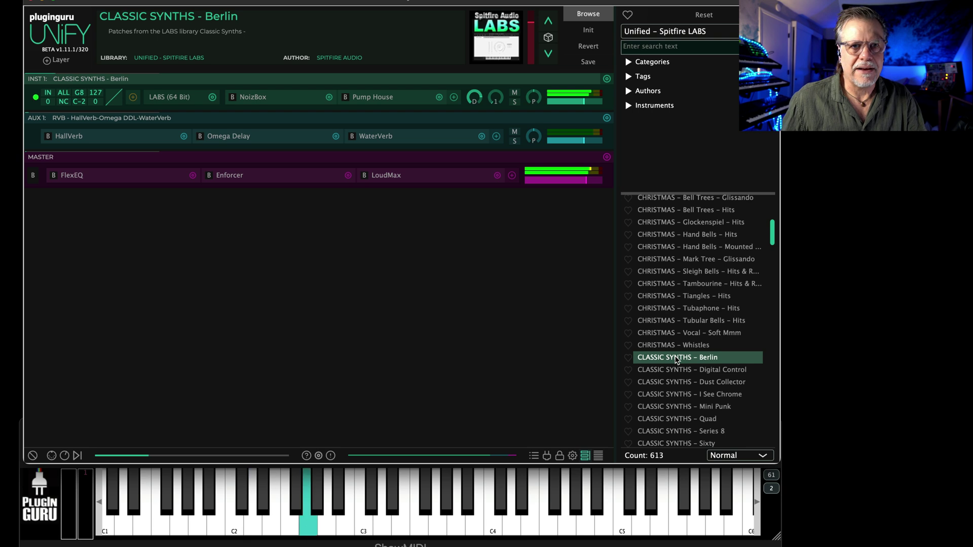
click(693, 394)
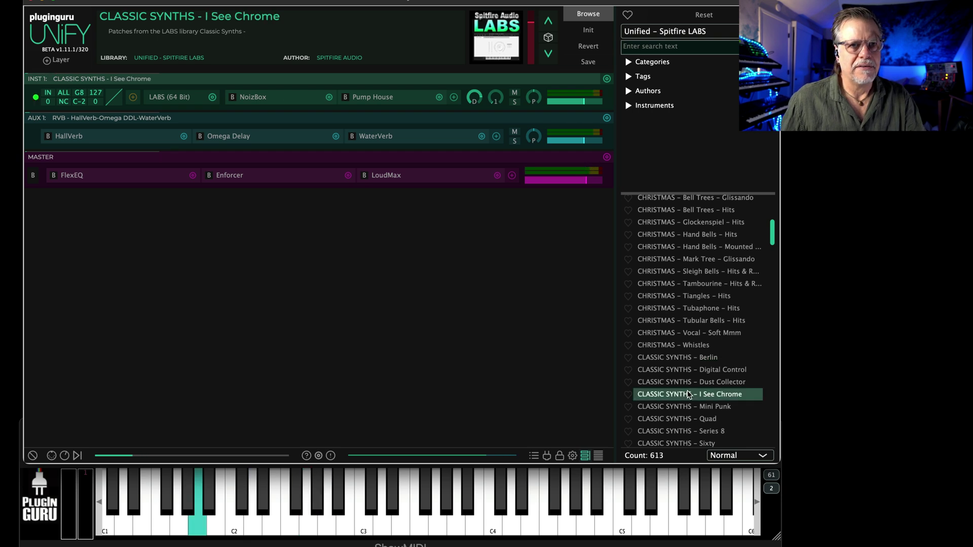
Layer CHRISTMAS Tiangles and Hand Bells hits as INST 2 and 3, then restore normal preset loading
click(745, 455)
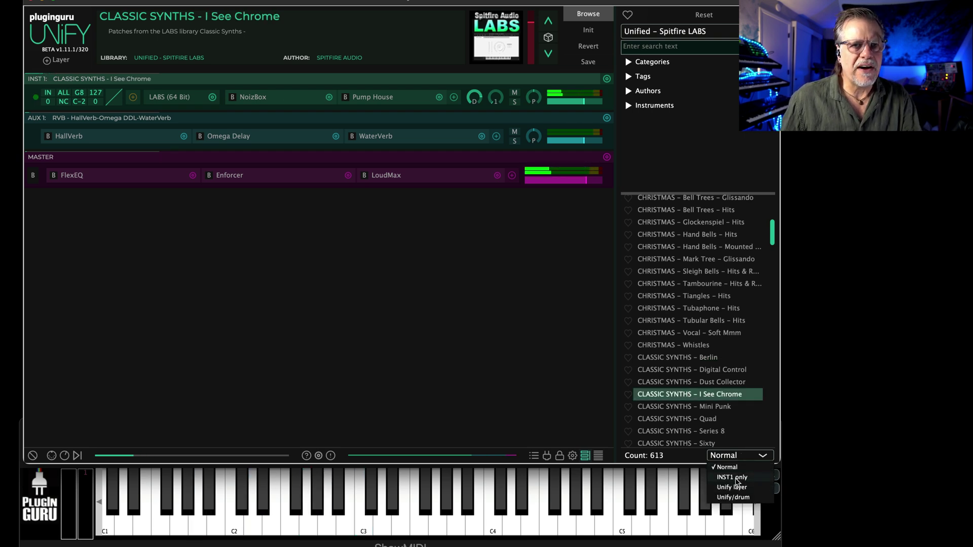
click(735, 488)
click(692, 296)
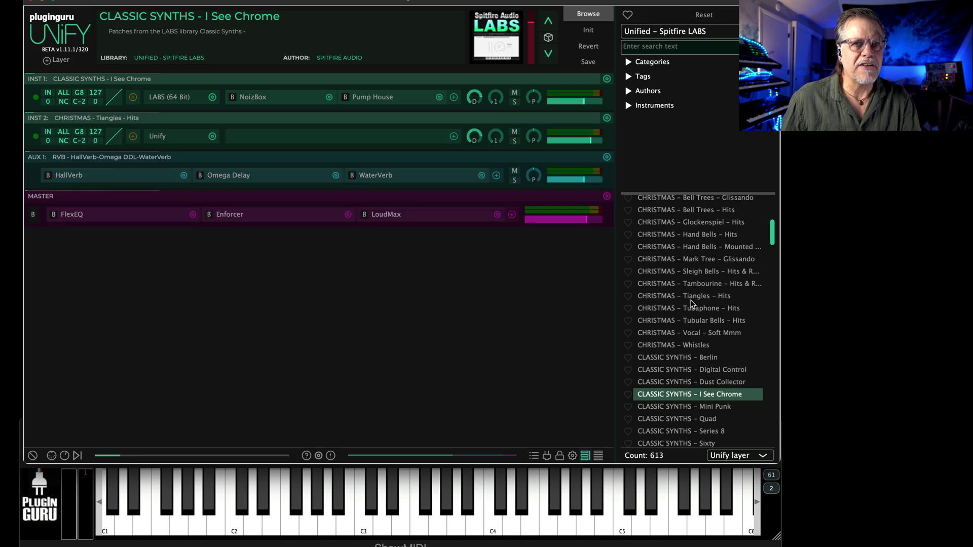
click(696, 234)
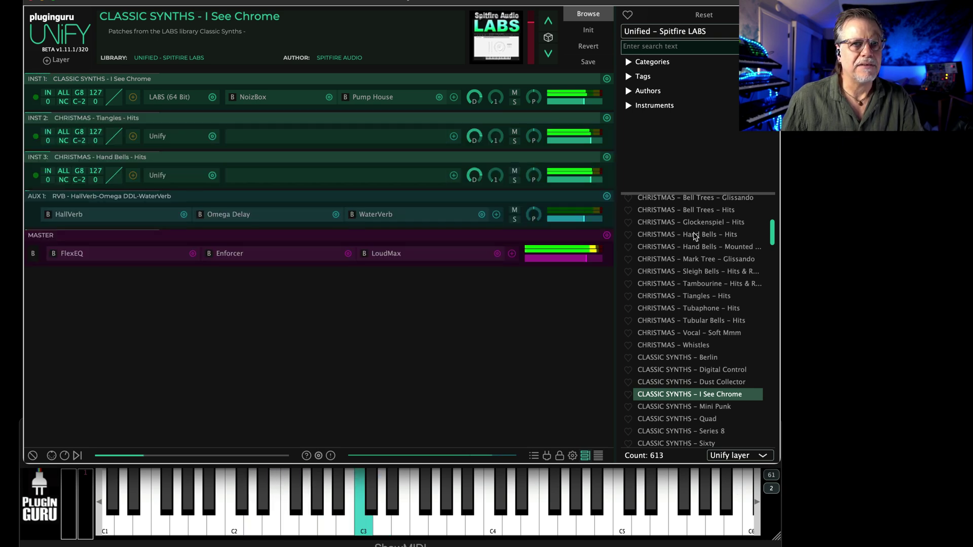
click(736, 456)
click(727, 467)
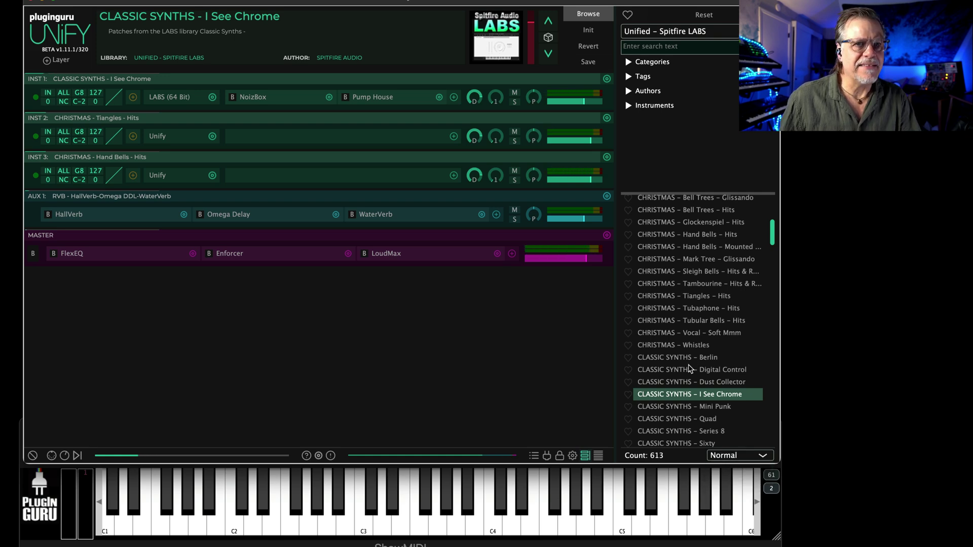
scroll(686, 343, down, 10)
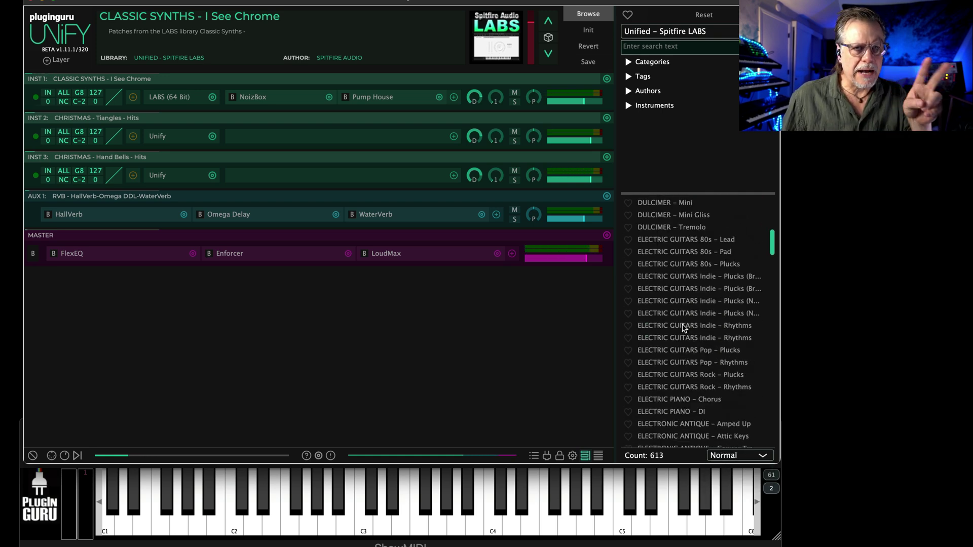
scroll(684, 329, down, 5)
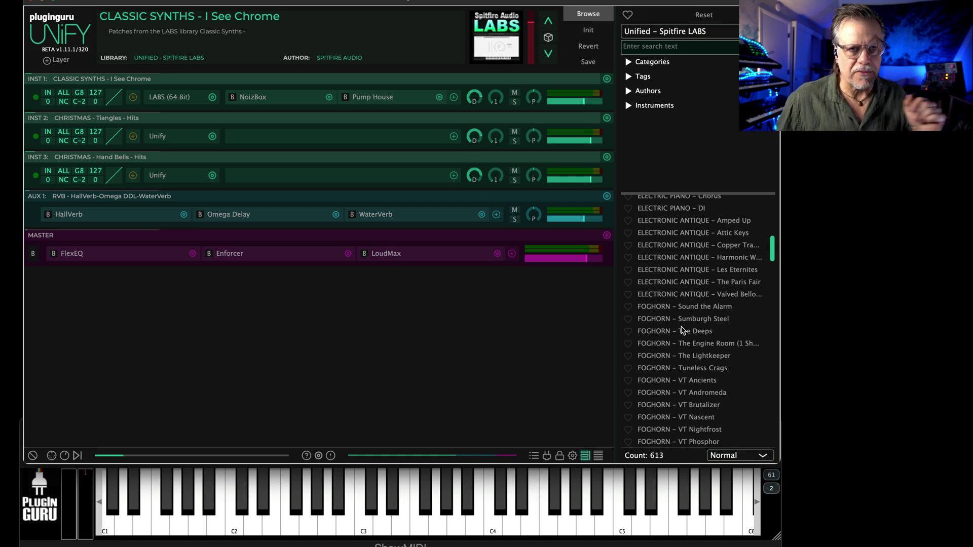
scroll(682, 329, down, 20)
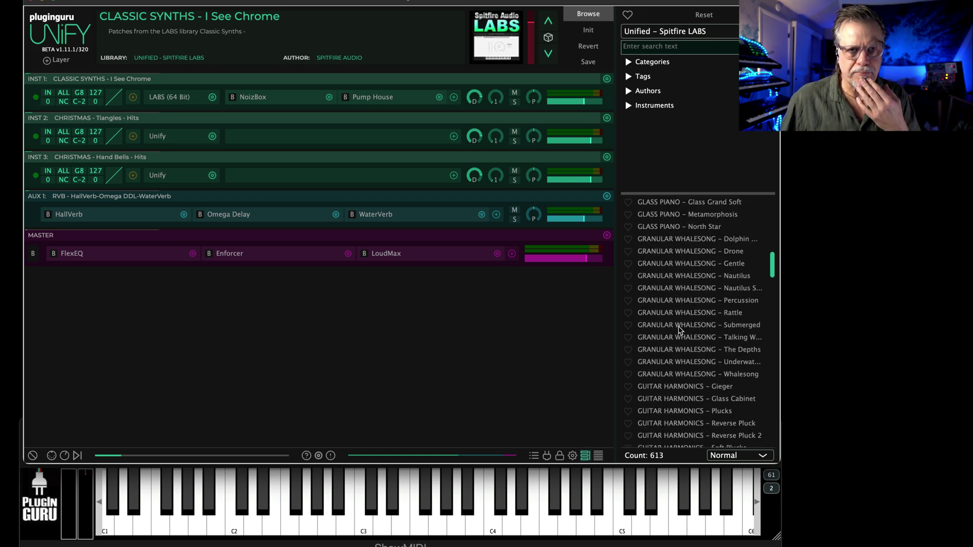
scroll(663, 354, down, 20)
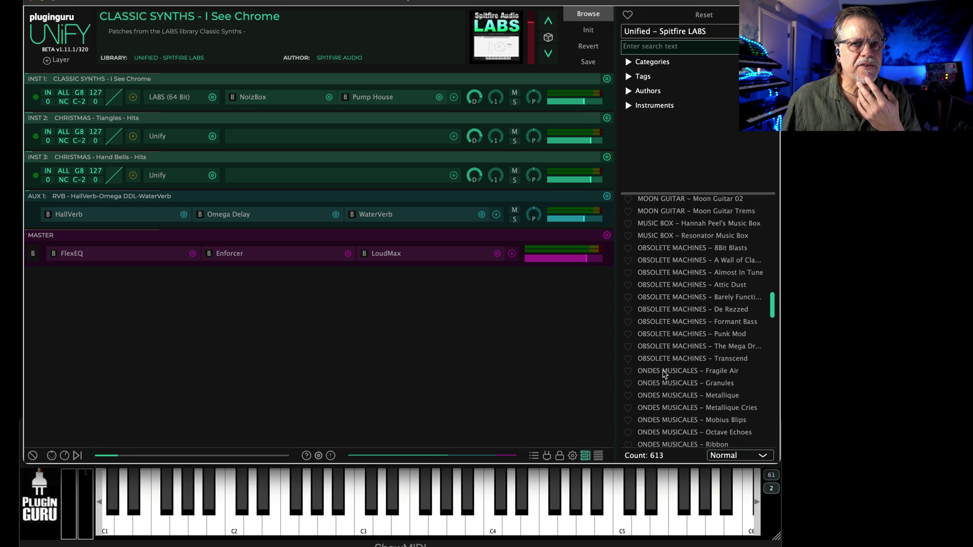
scroll(666, 385, down, 20)
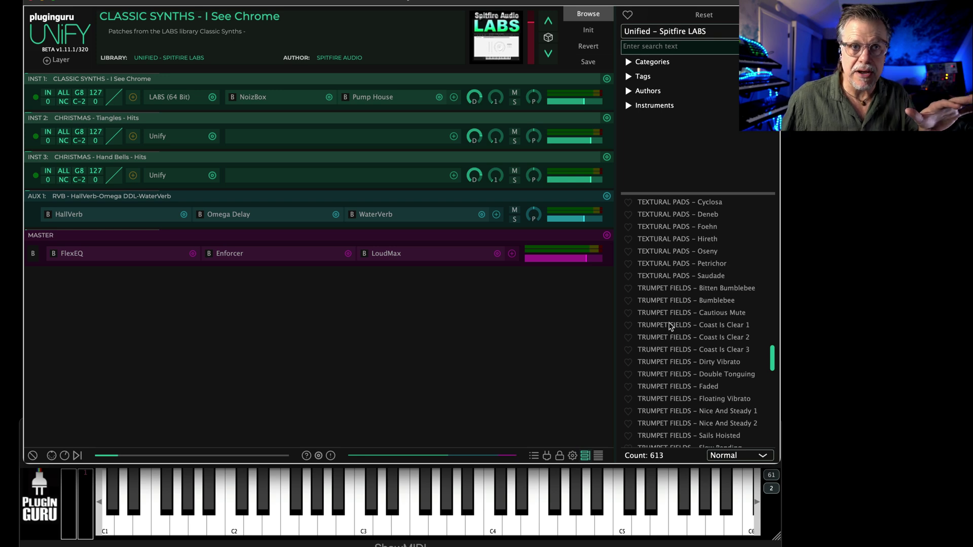
scroll(671, 327, up, 1)
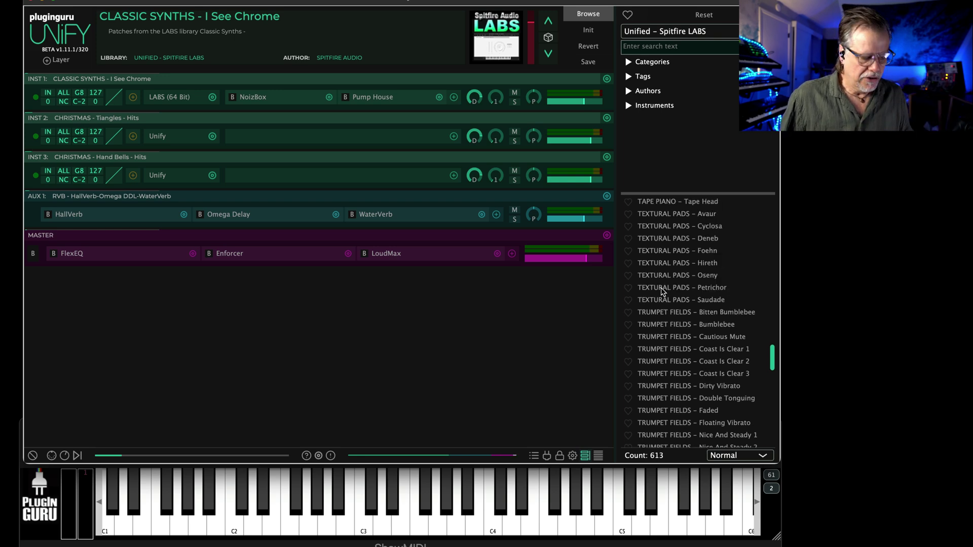
key(super+space)
text(spi)
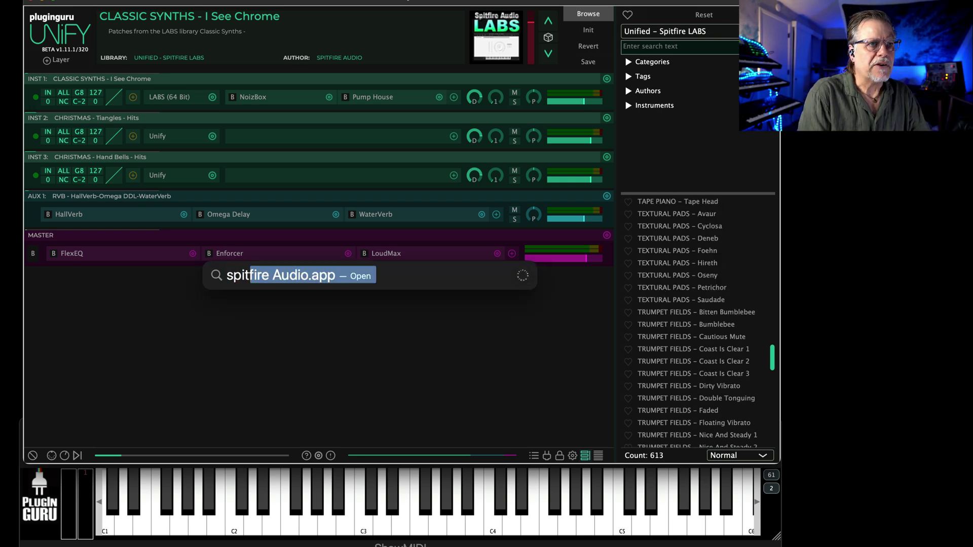
key(Return)
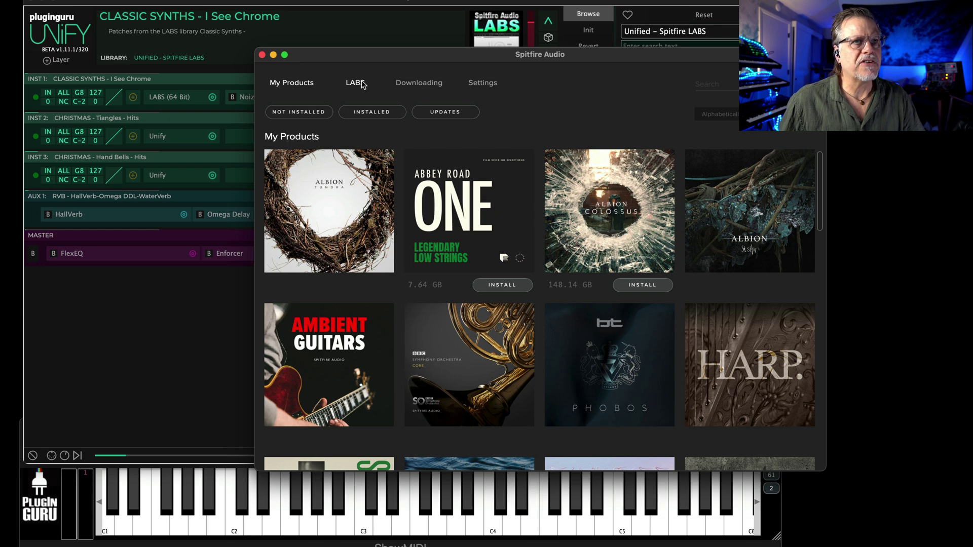
click(362, 84)
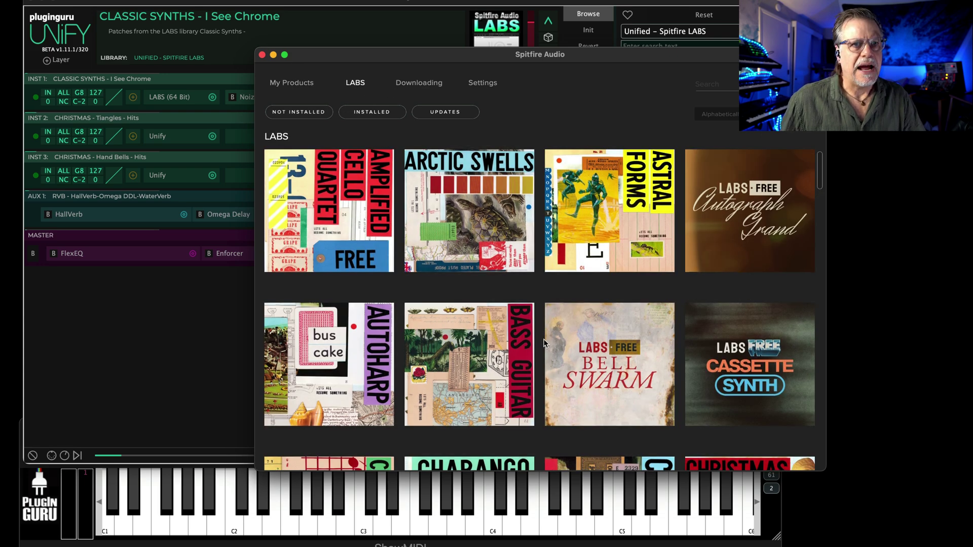
scroll(542, 343, down, 2)
scroll(542, 343, down, 6)
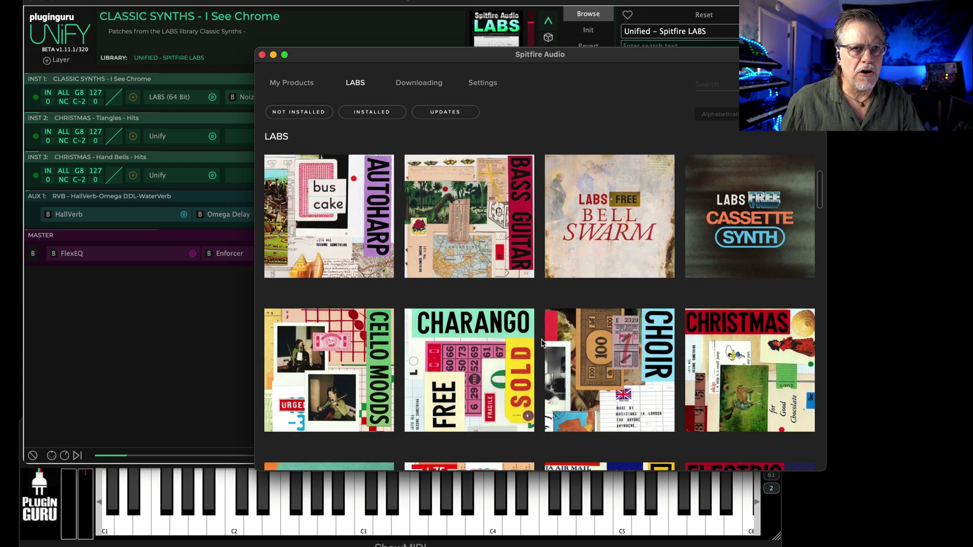
scroll(541, 344, down, 7)
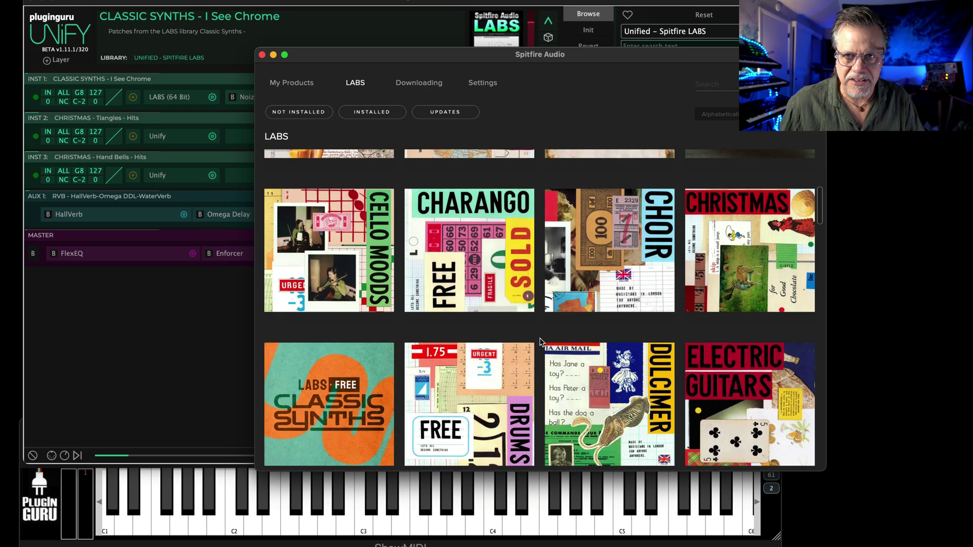
scroll(538, 344, down, 15)
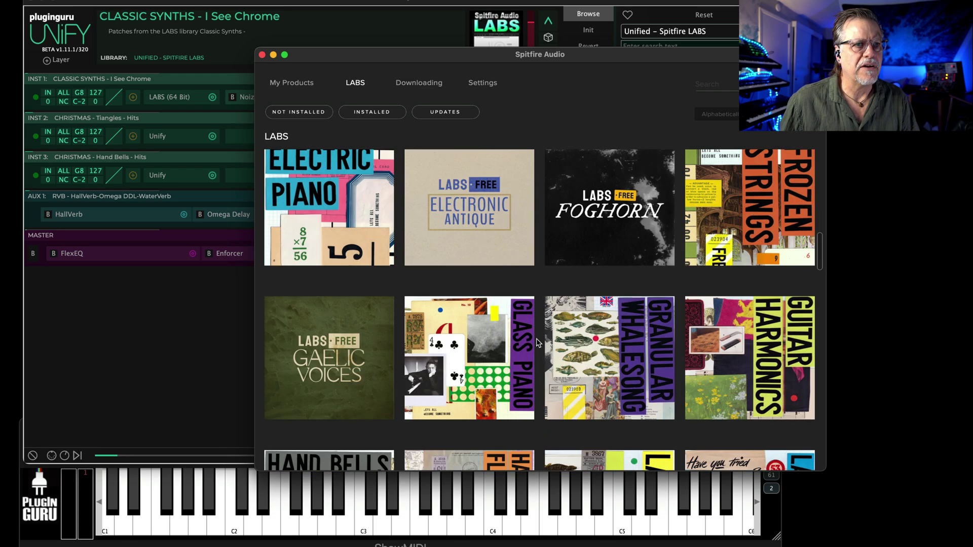
scroll(536, 338, down, 12)
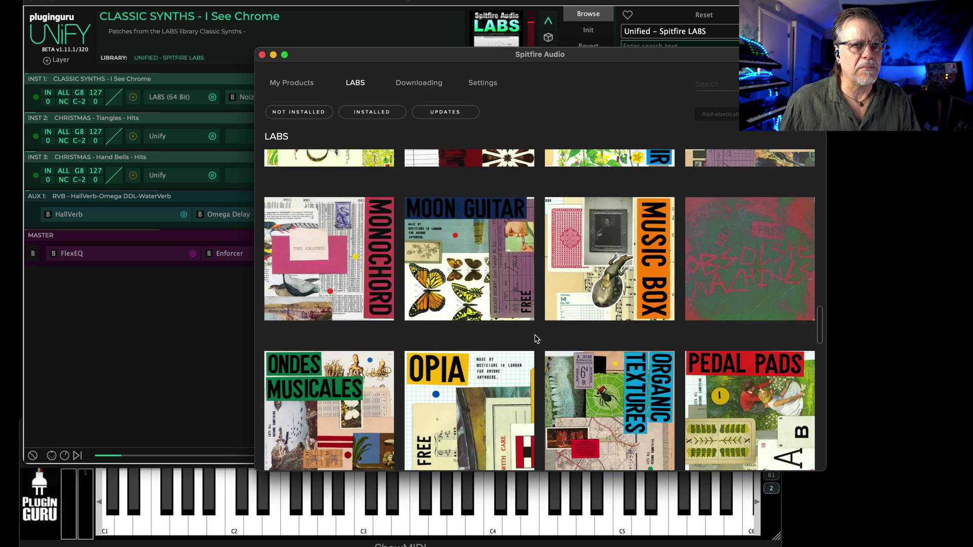
scroll(537, 334, down, 1)
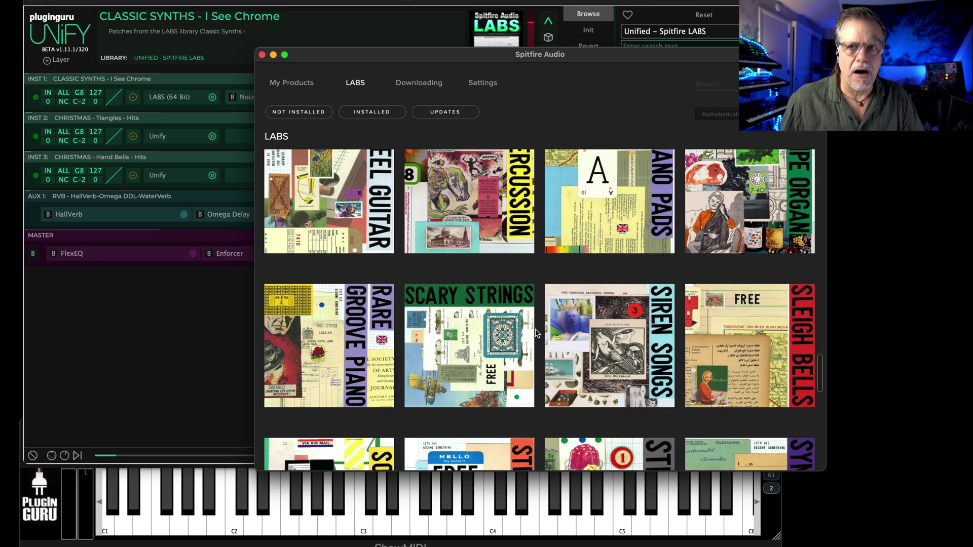
key(super+w)
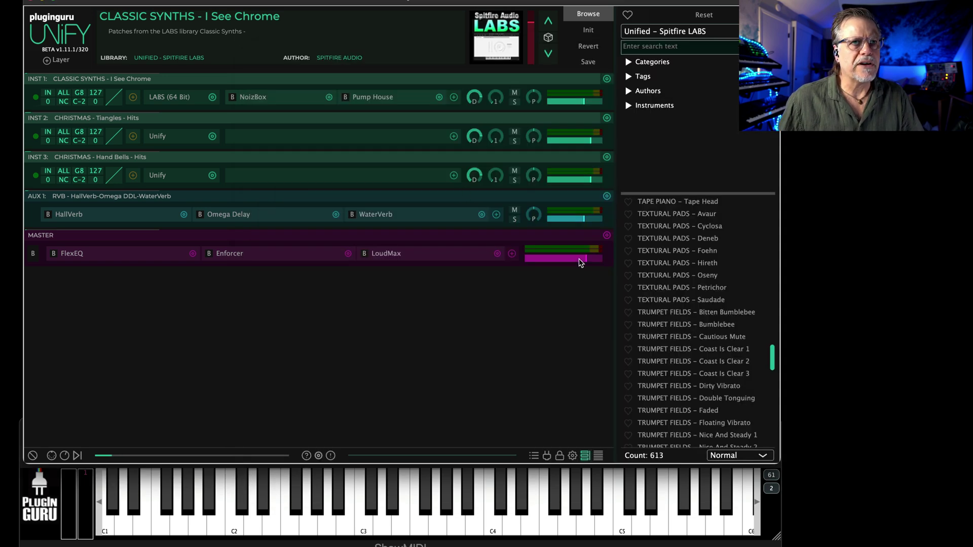
Load the TAPE ORCHESTRA – Strings Sul Tasto patch
scroll(672, 324, up, 5)
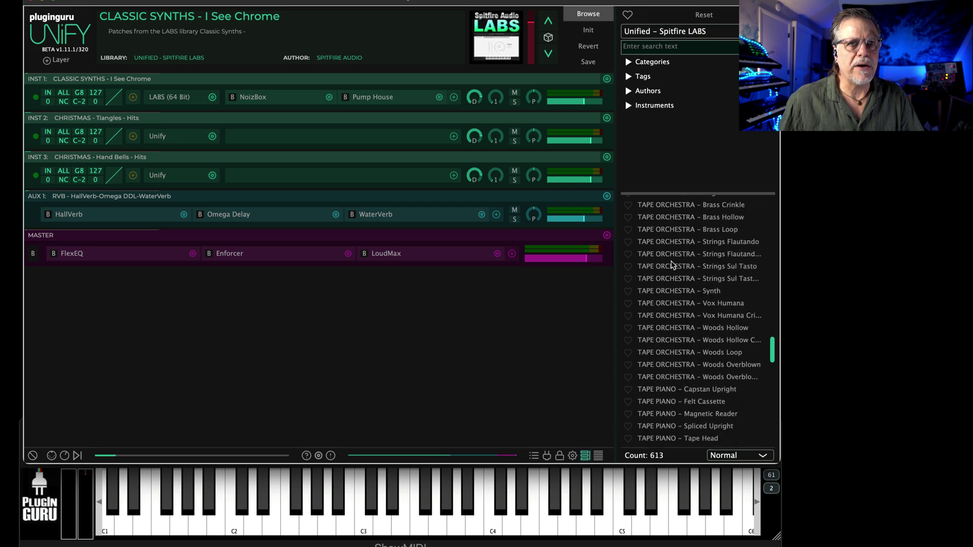
click(672, 266)
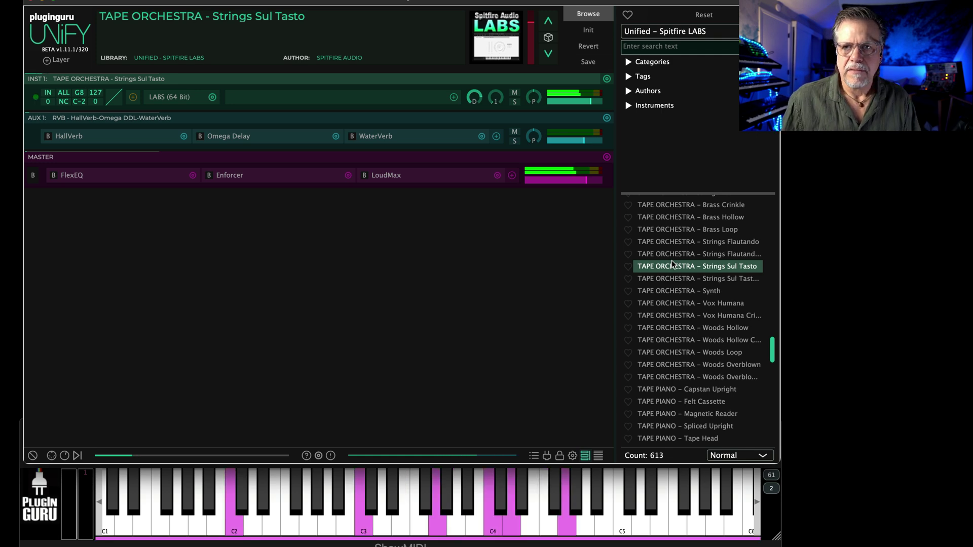
scroll(707, 286, down, 2)
scroll(704, 344, up, 5)
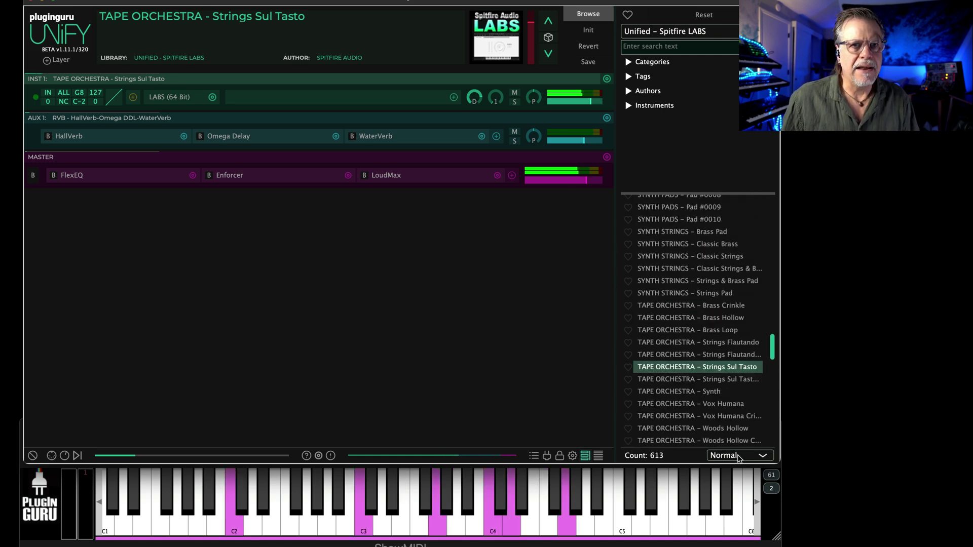
Add Classic Strings & Brass, Pad #0006 and Soft Piano as layers, then lower INST 2 and INST 3
click(739, 457)
click(733, 488)
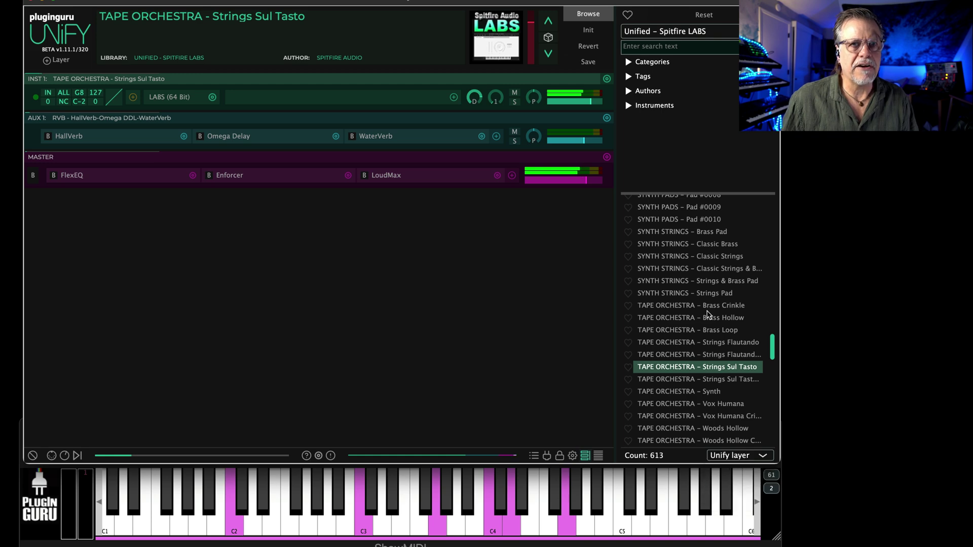
click(679, 269)
scroll(697, 313, up, 3)
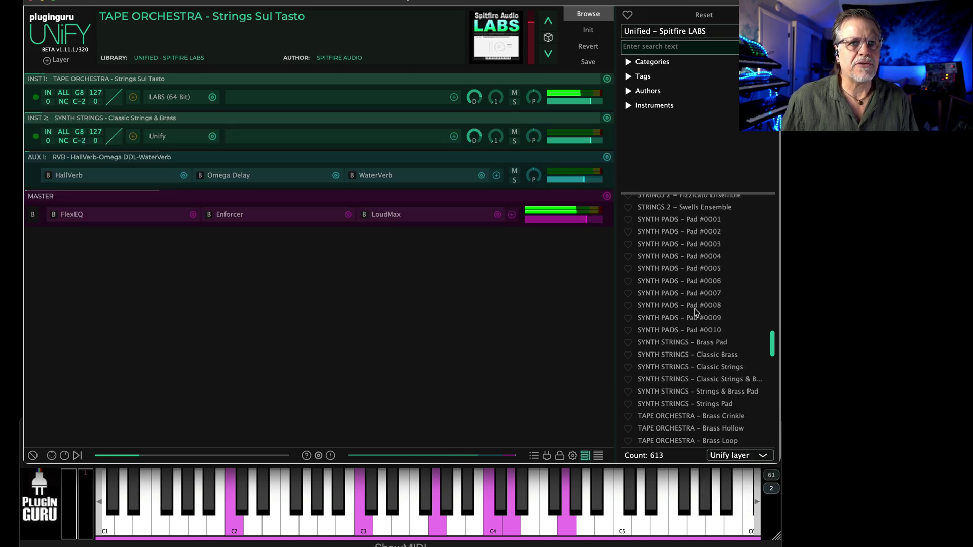
click(669, 282)
scroll(668, 288, up, 3)
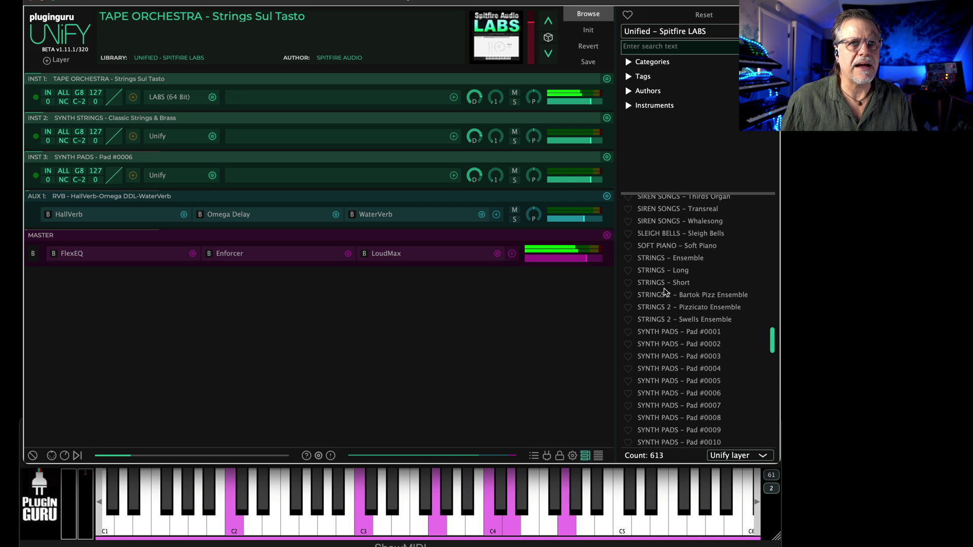
click(669, 246)
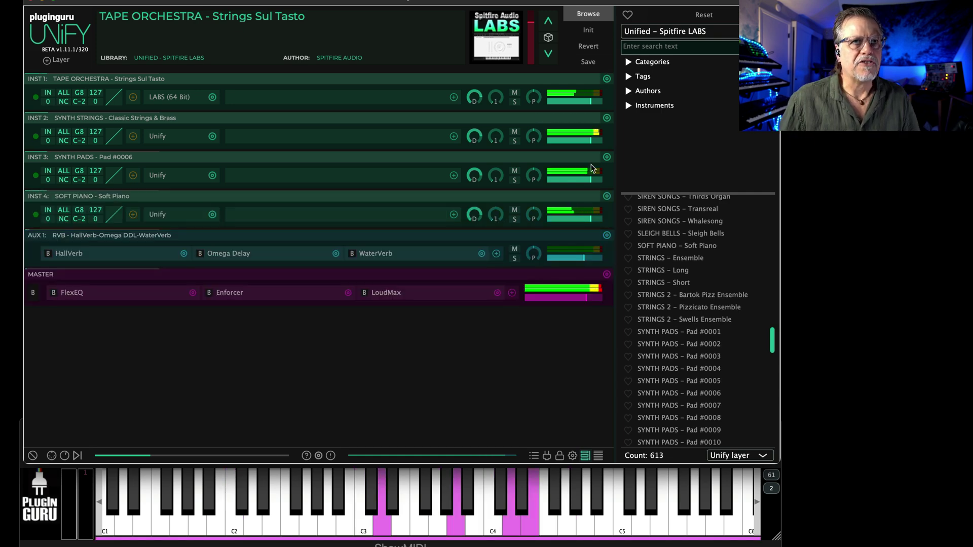
drag(593, 177, 581, 178)
drag(590, 141, 553, 151)
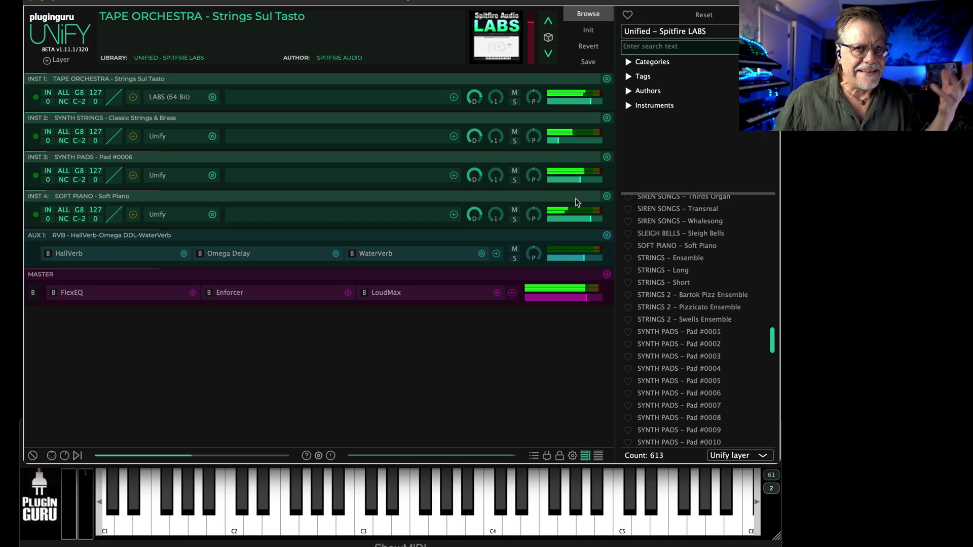
Set preset loading back to Normal and load zBPM SPLIT – Counting Glass JL
click(752, 462)
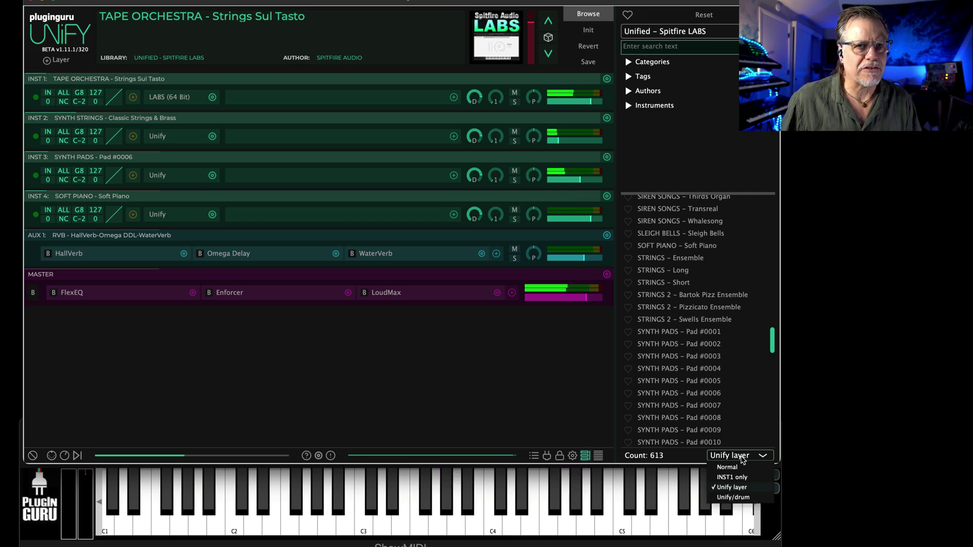
click(732, 467)
scroll(710, 327, down, 20)
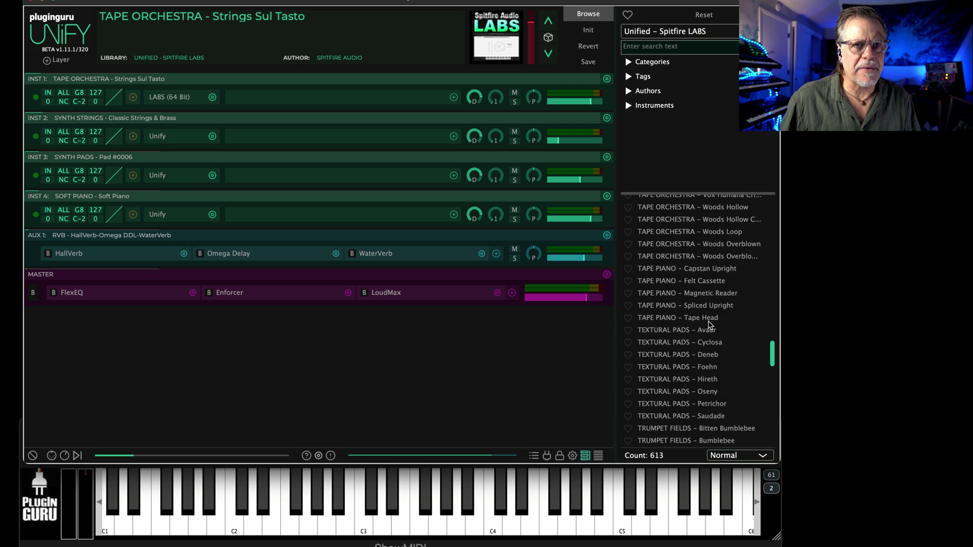
scroll(701, 323, down, 20)
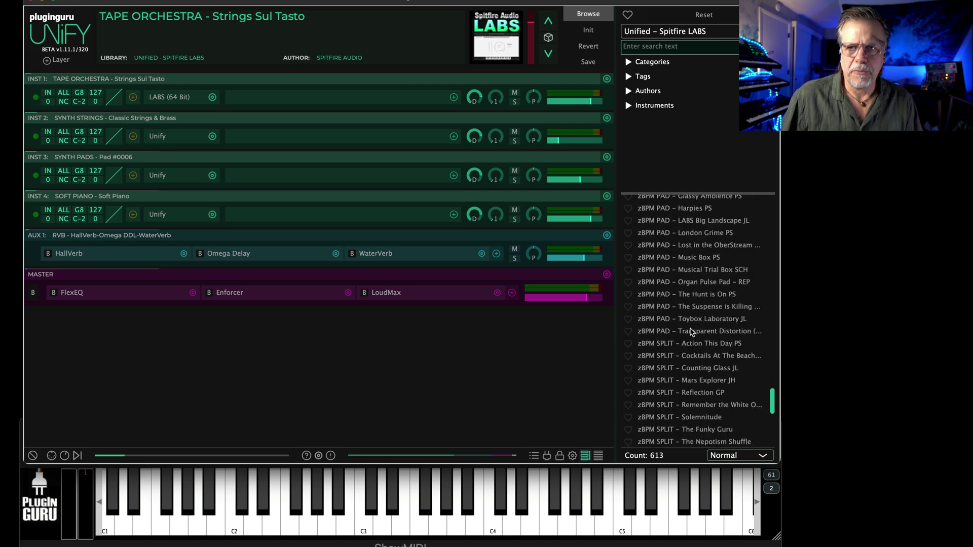
click(703, 368)
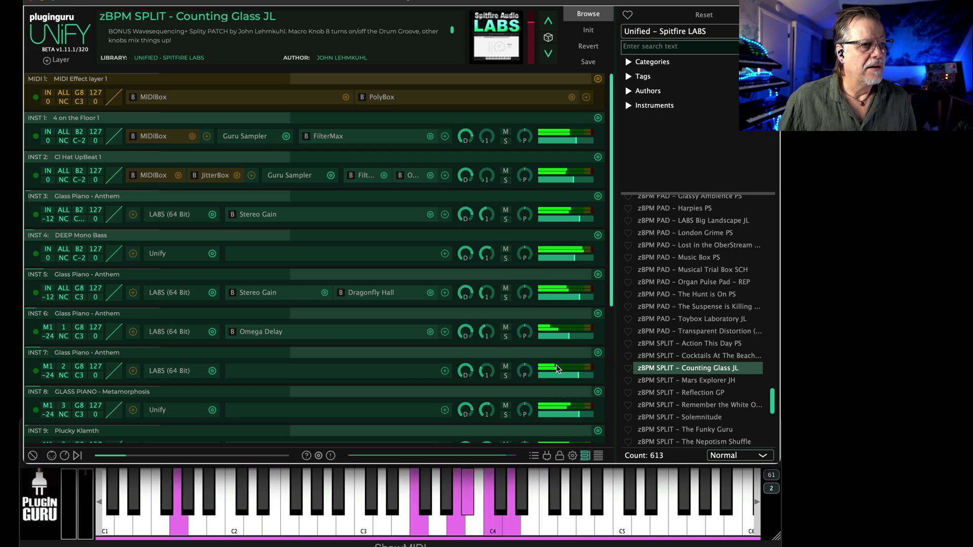
Load the five-layer zBPM PAD – Toybox Laboratory JL patch
scroll(249, 311, down, 3)
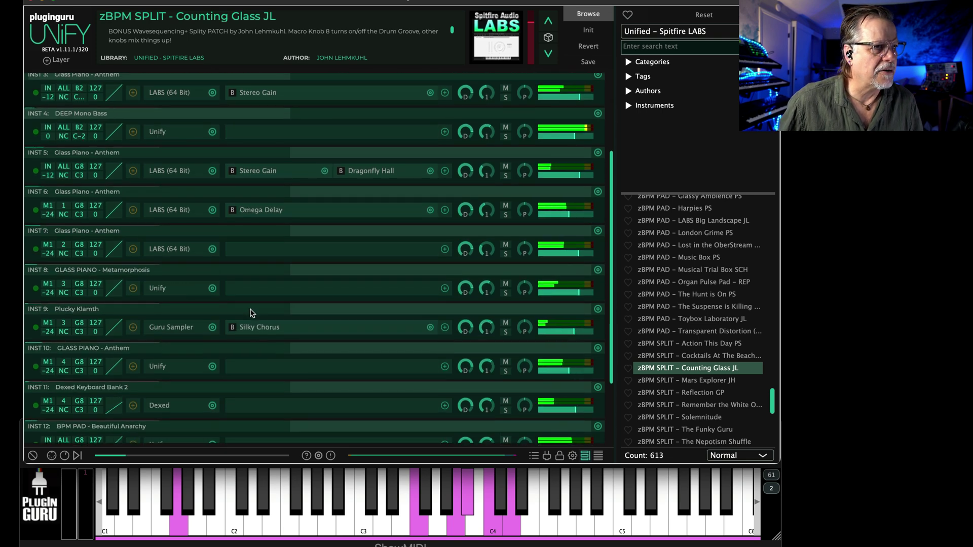
scroll(250, 313, down, 1)
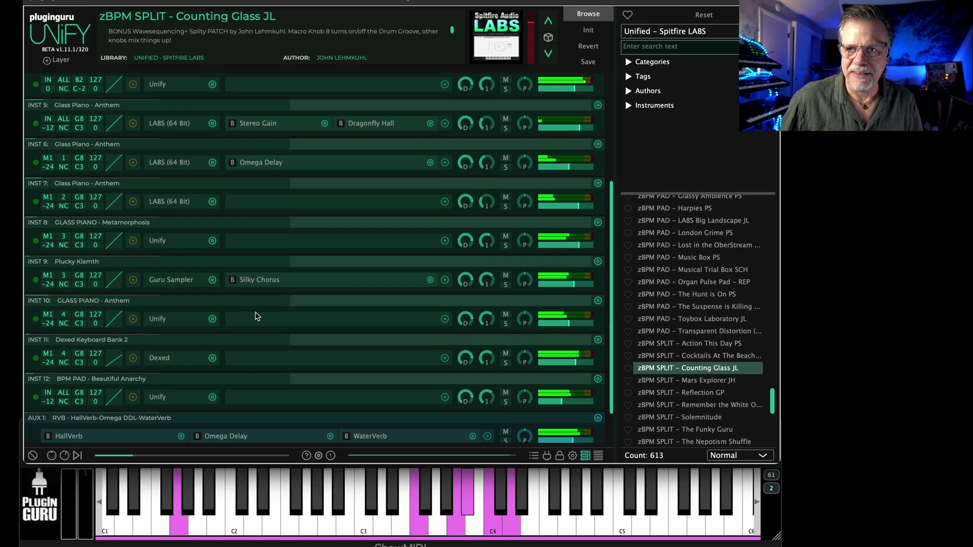
scroll(263, 313, up, 4)
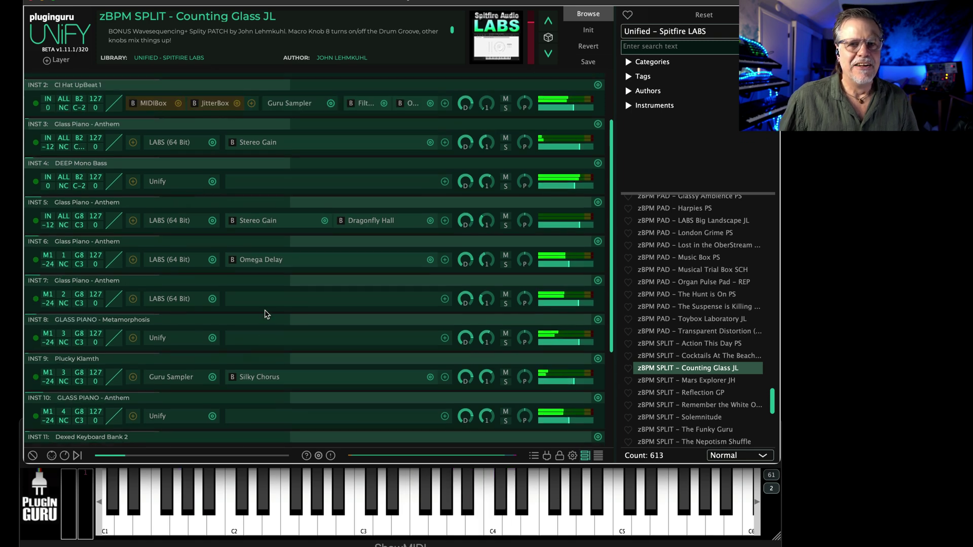
click(694, 319)
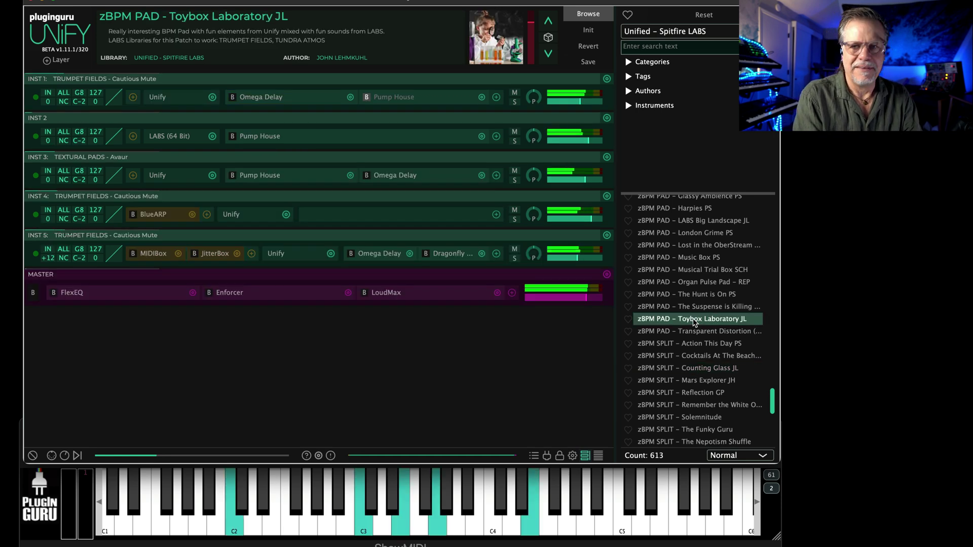